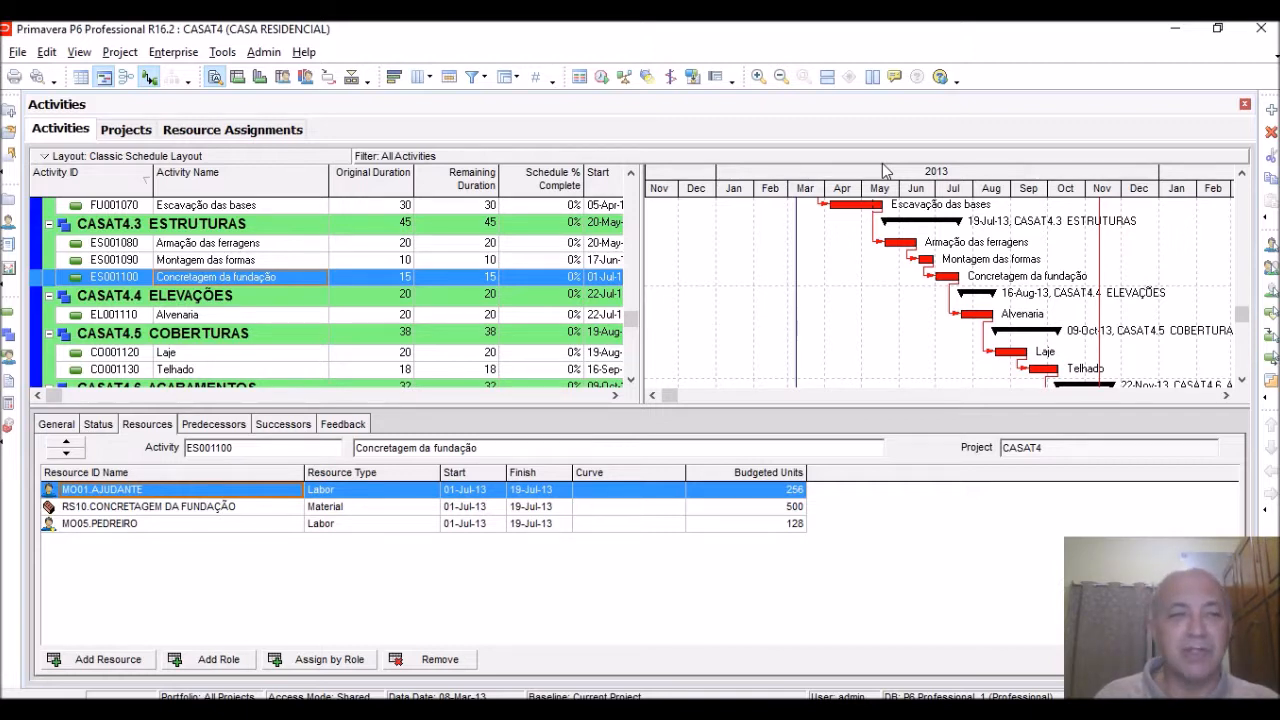
# Examine the distribution of the default Three Step resource curve, leaving it unmodified and closing the resource curve list
pyautogui.click(173, 52)
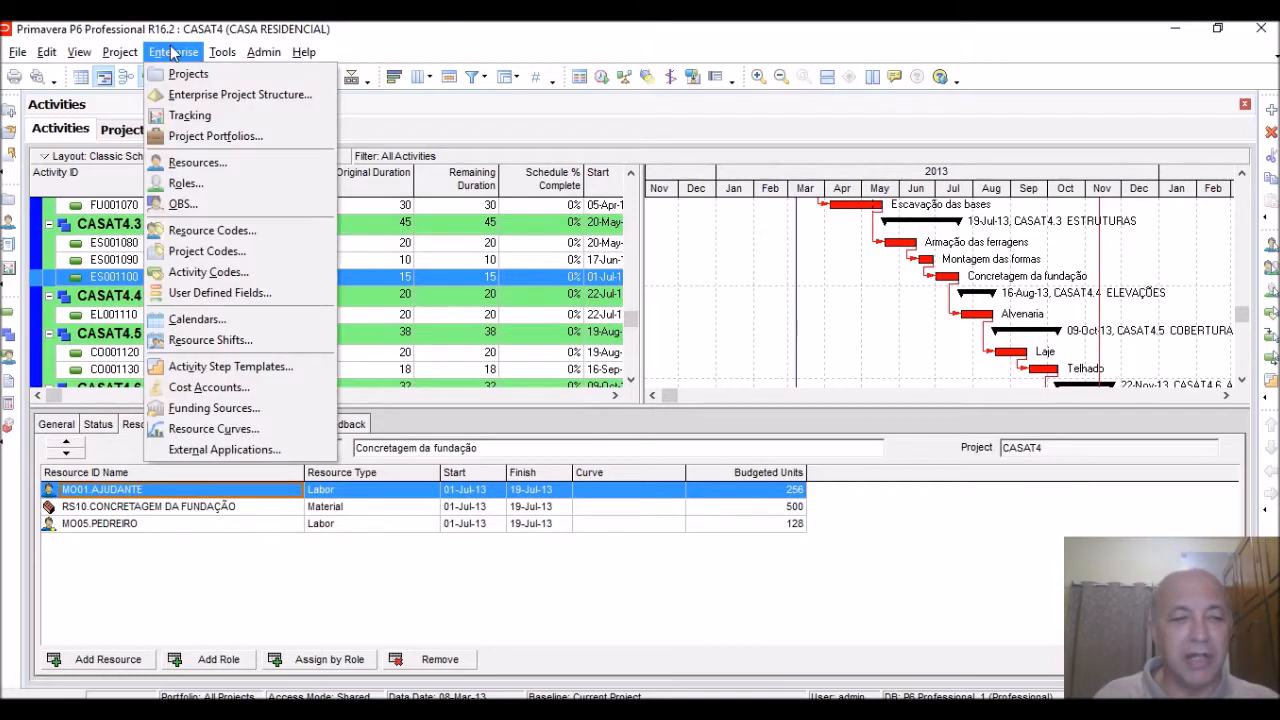
pyautogui.click(232, 430)
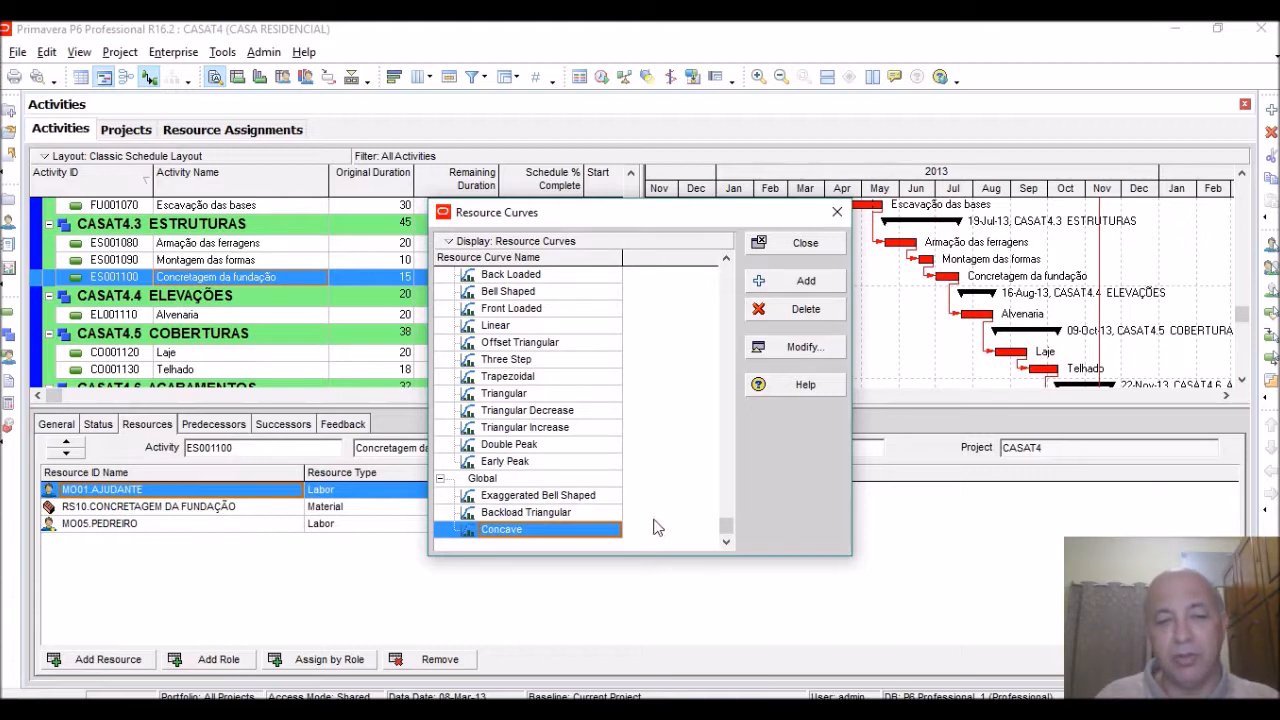
pyautogui.scroll(1, 623, 438)
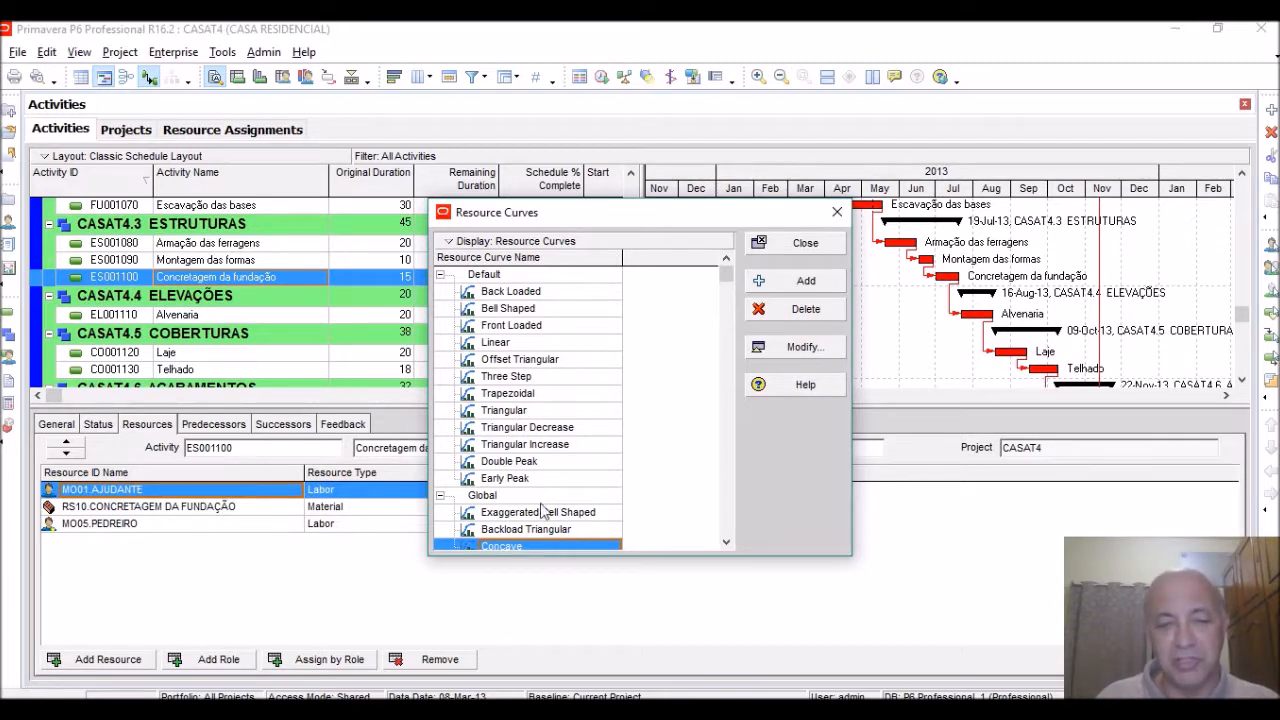
pyautogui.scroll(-1, 547, 505)
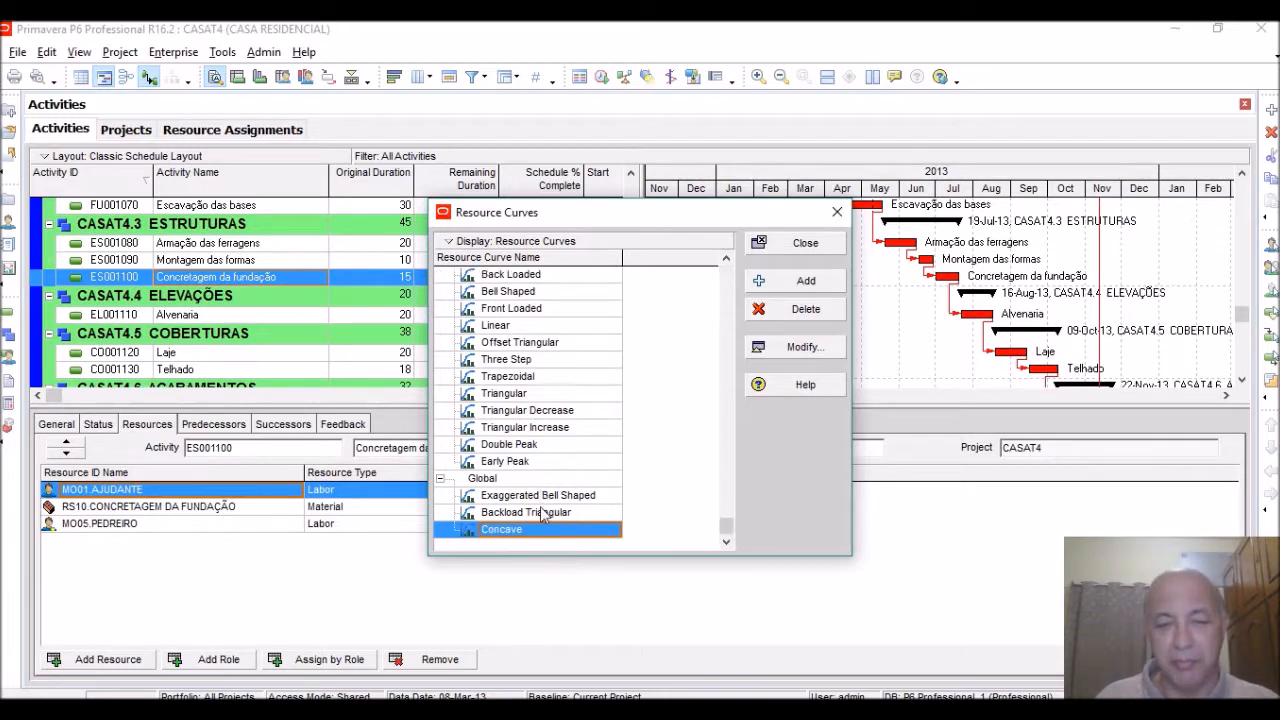
pyautogui.click(542, 362)
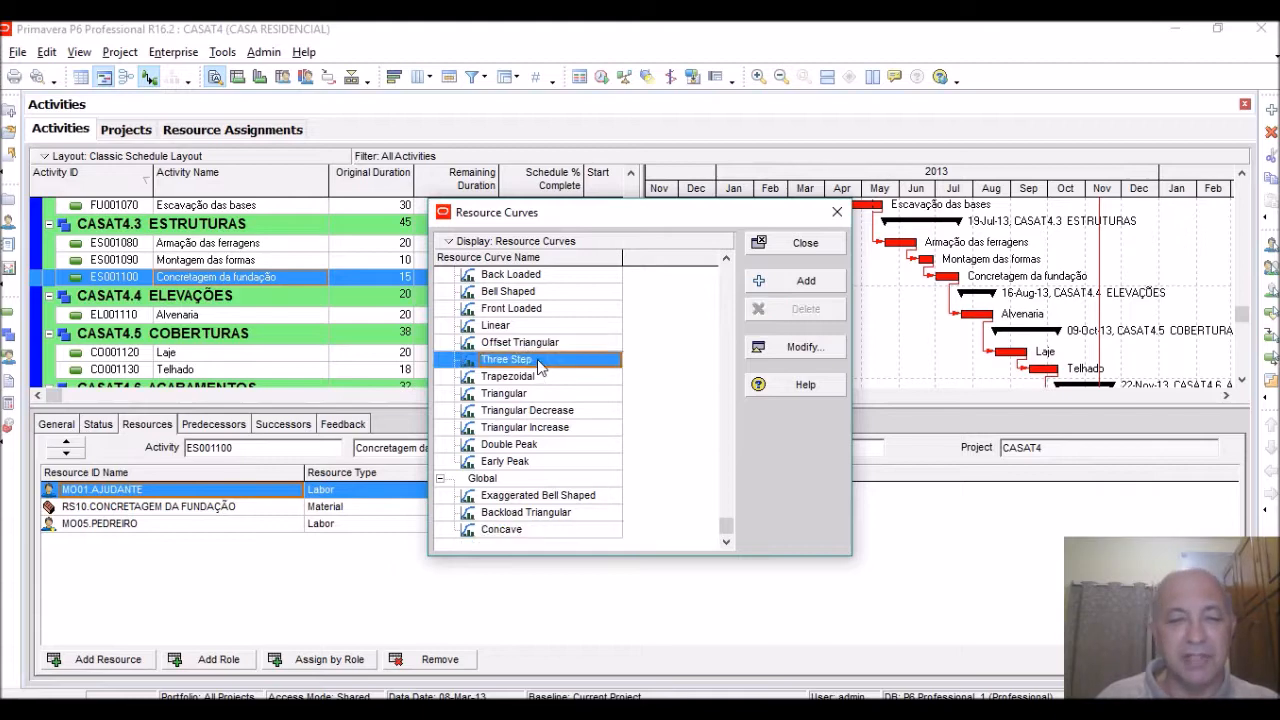
pyautogui.click(804, 350)
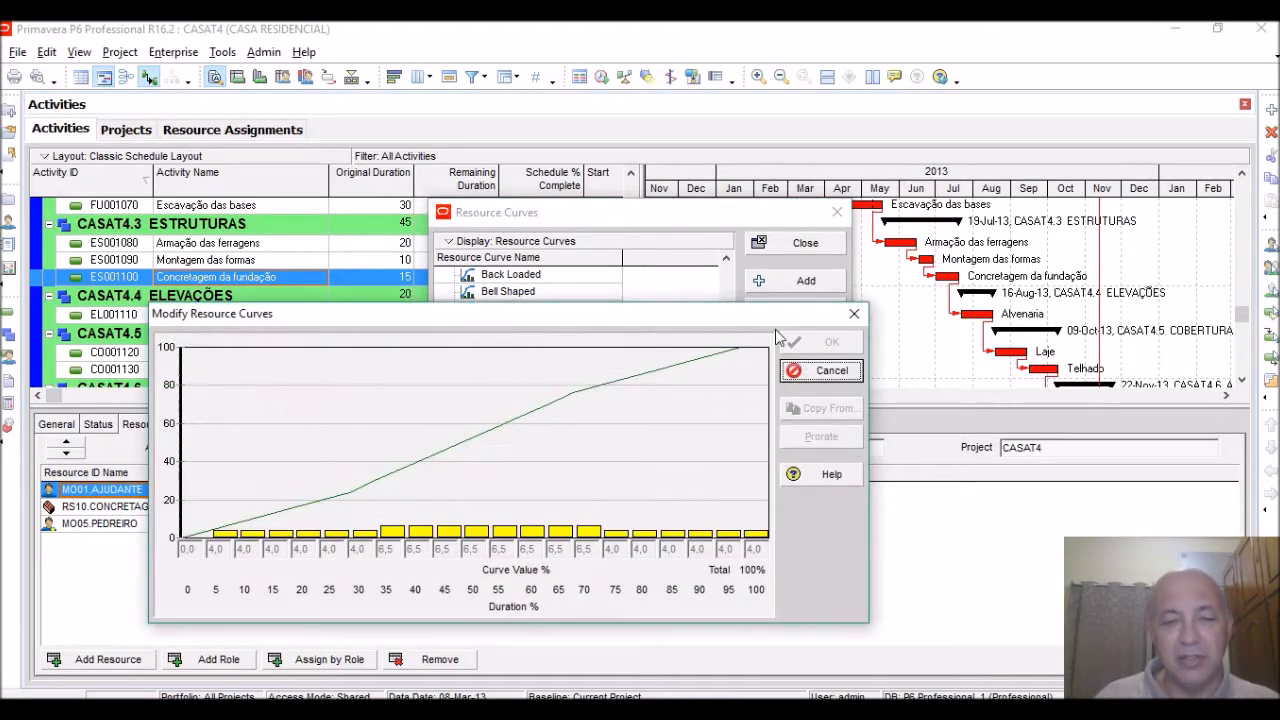
pyautogui.moveTo(638, 320); pyautogui.dragTo(745, 268)
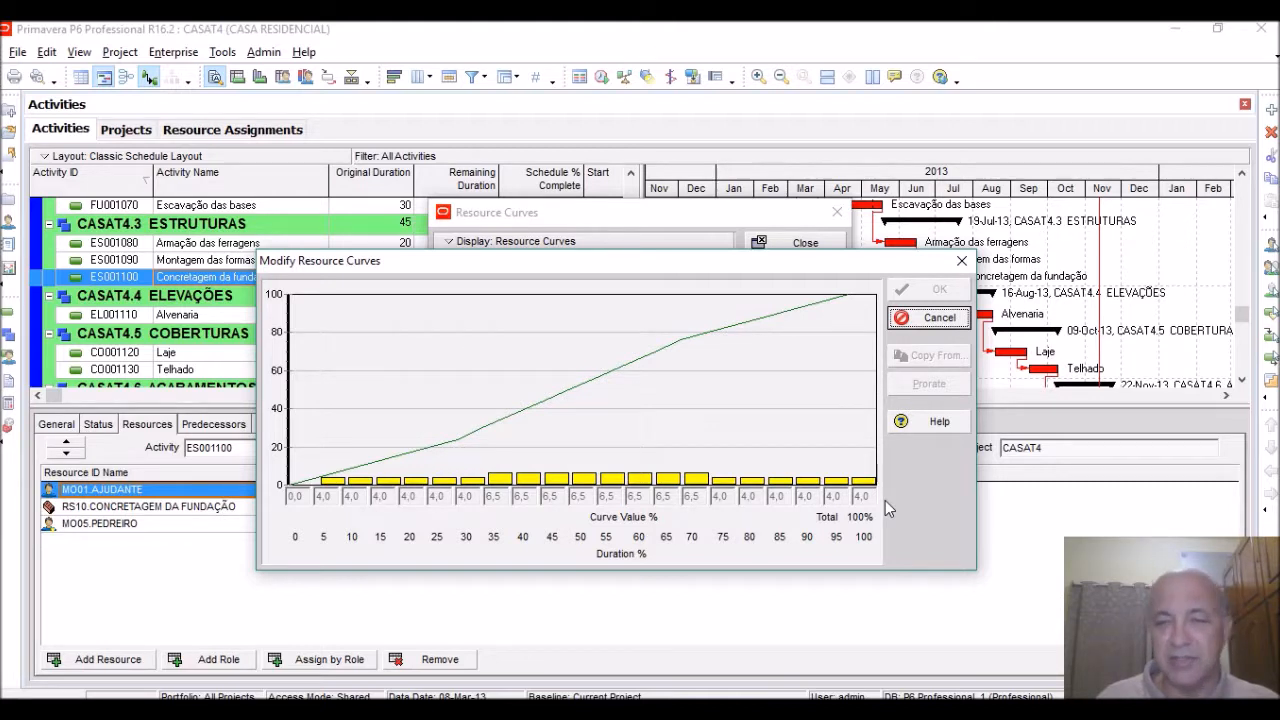
pyautogui.click(930, 318)
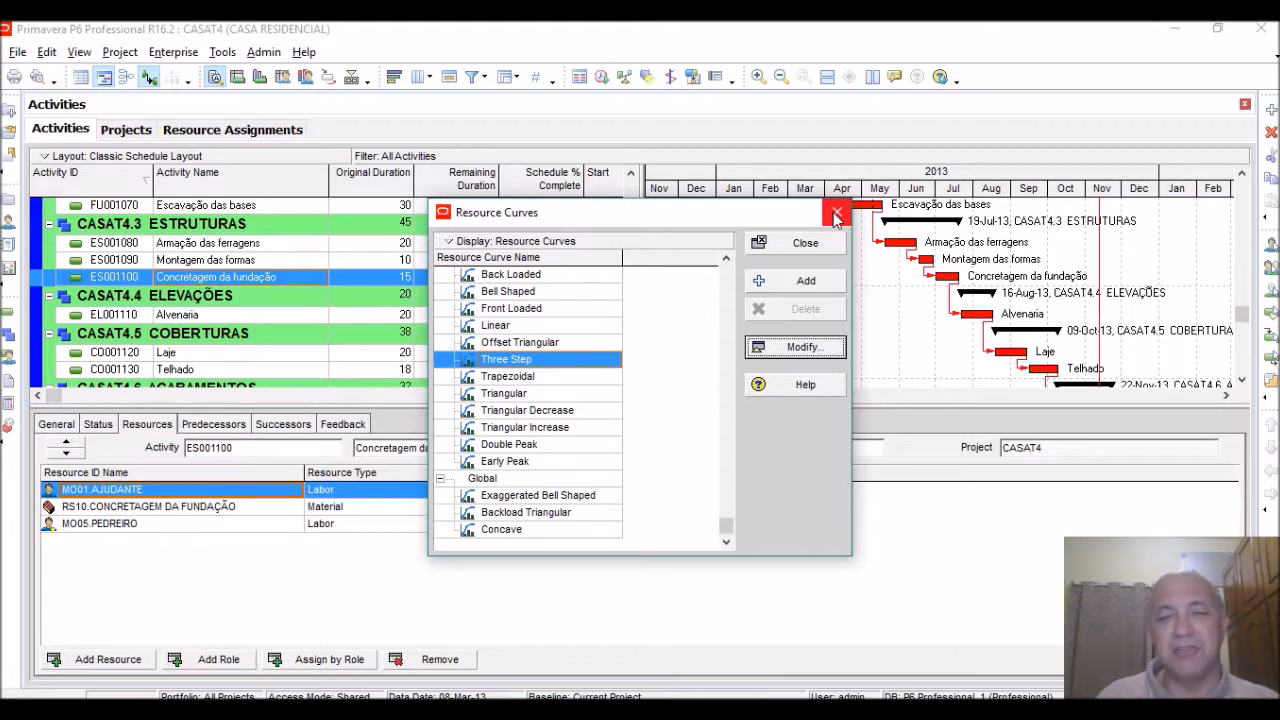
pyautogui.click(828, 247)
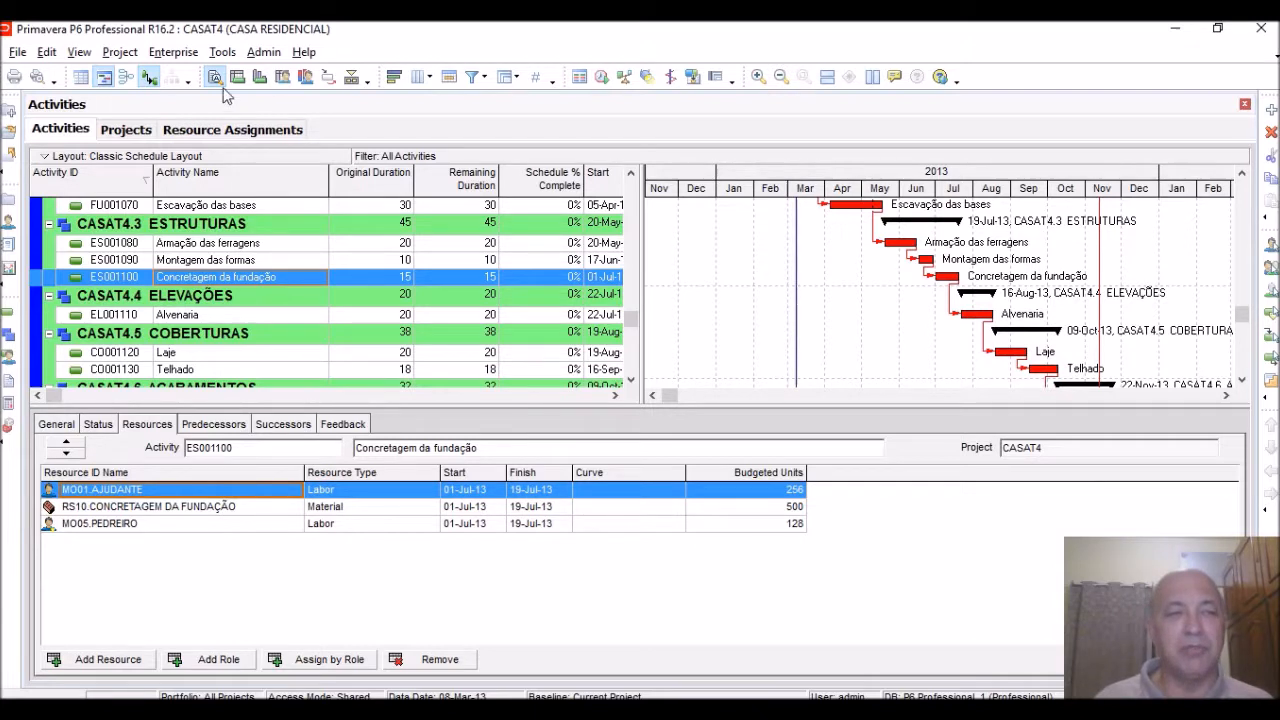
# Add a new resource curve copied from the default Linear curve
pyautogui.click(190, 53)
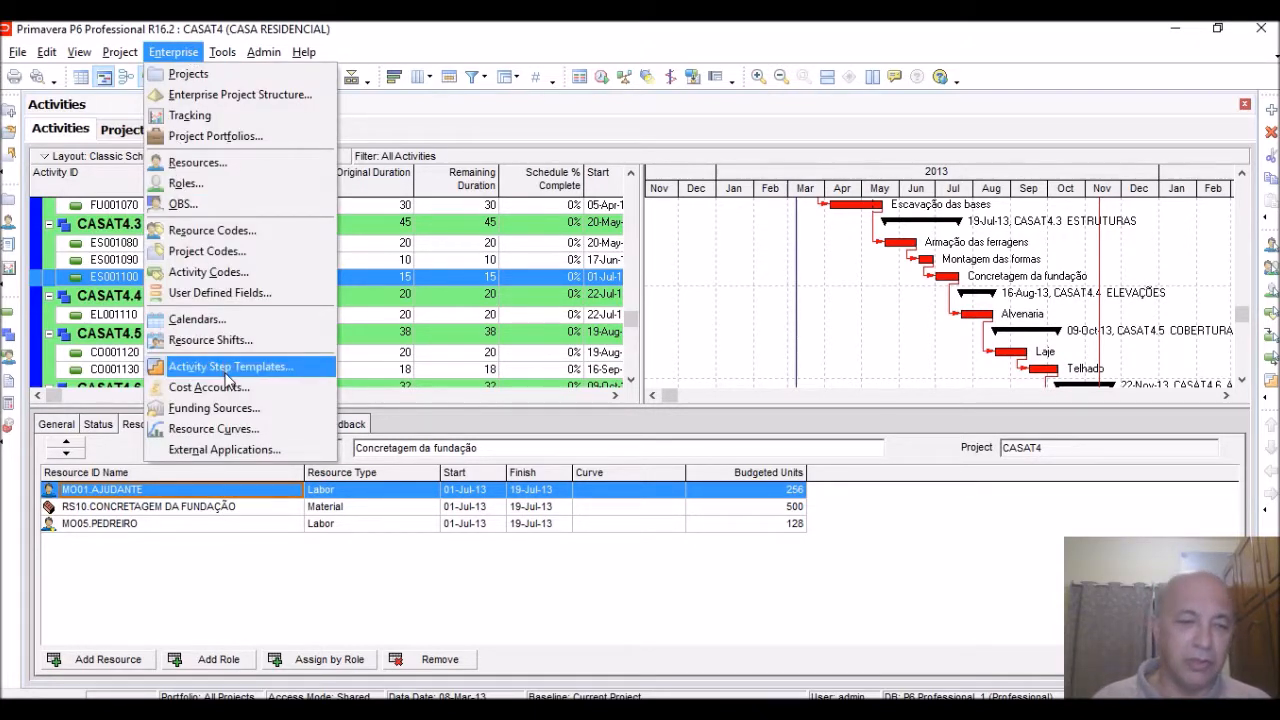
pyautogui.click(244, 434)
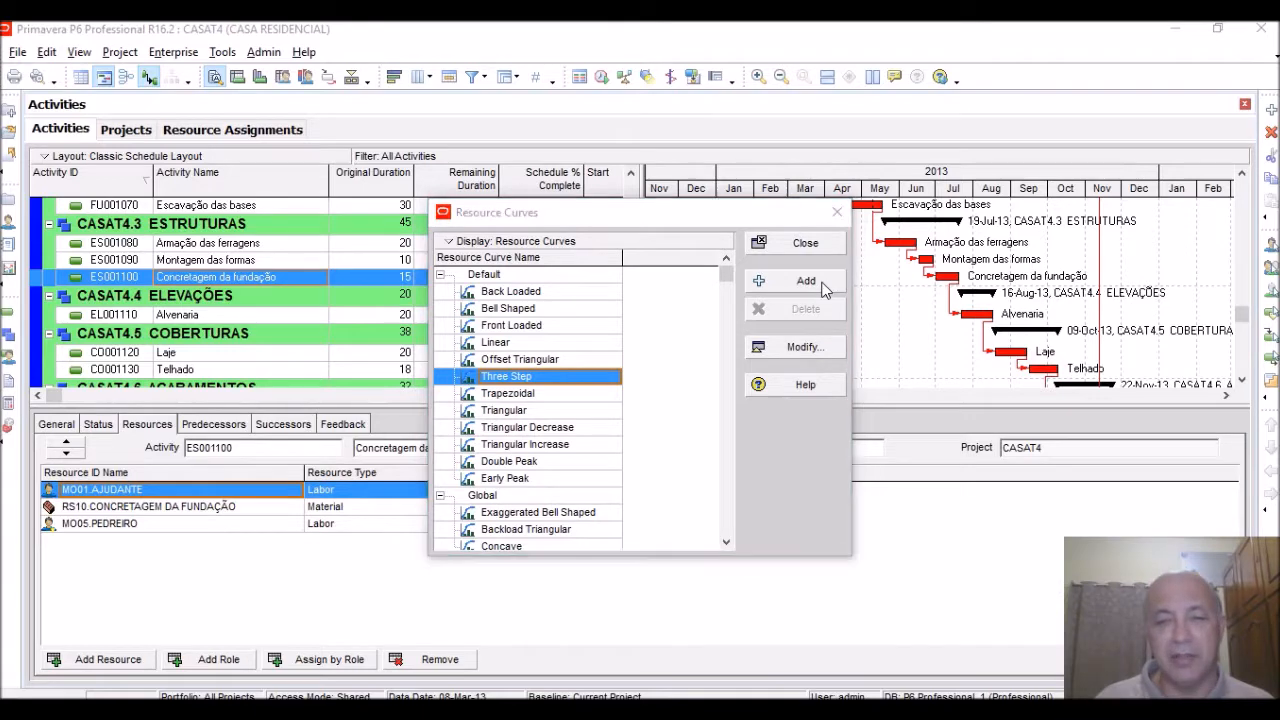
pyautogui.click(822, 284)
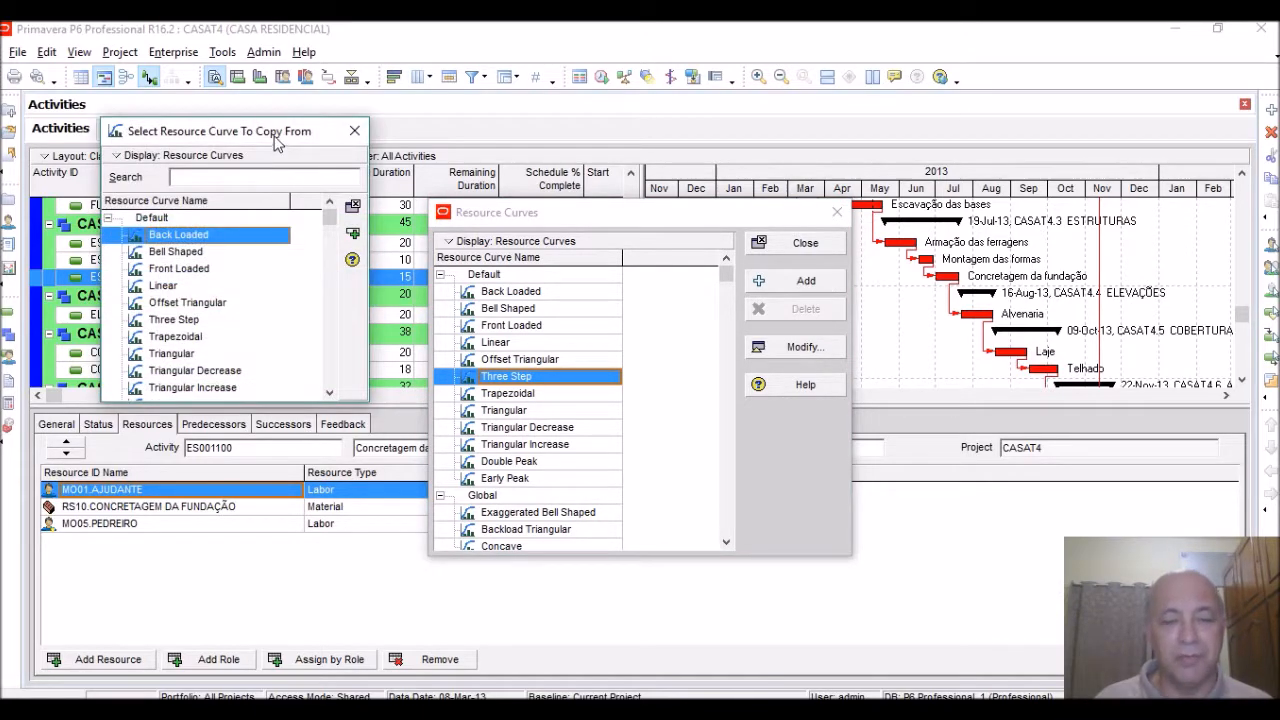
pyautogui.moveTo(278, 145); pyautogui.dragTo(626, 246)
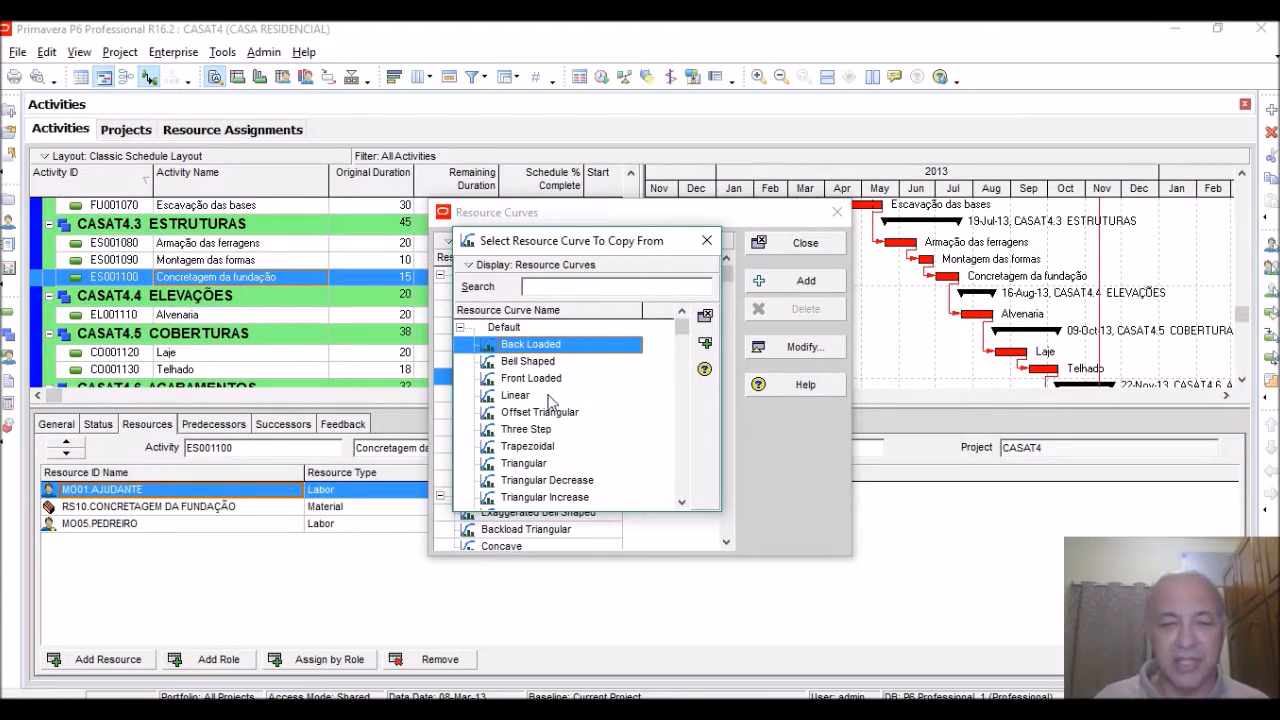
pyautogui.click(506, 398)
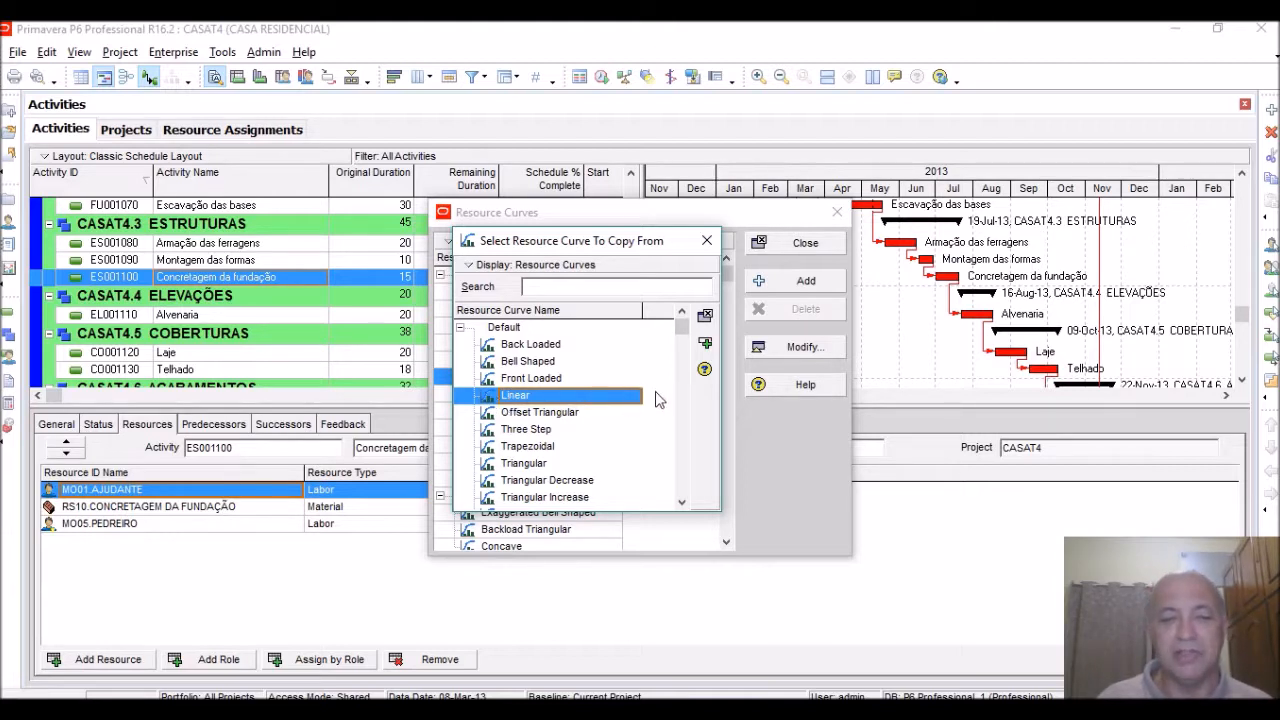
pyautogui.click(705, 344)
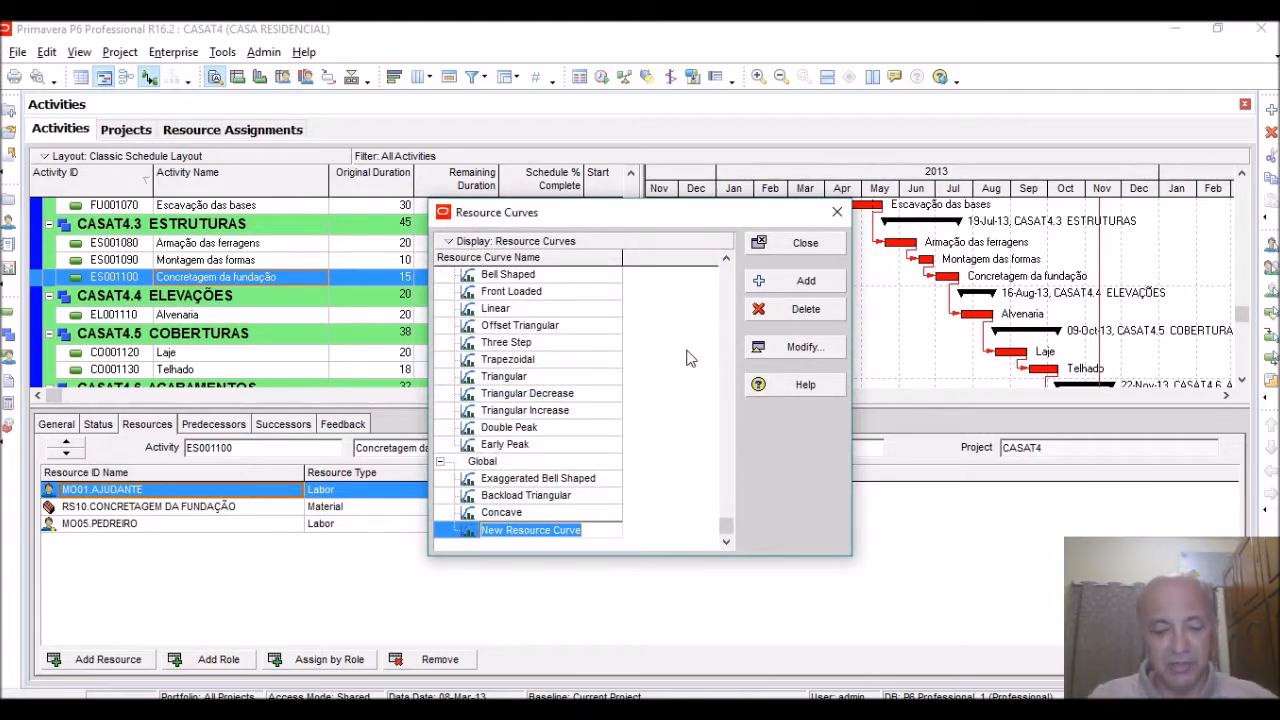
# Name the new resource curve Curva de Aprendizagem
pyautogui.write('Curva ')
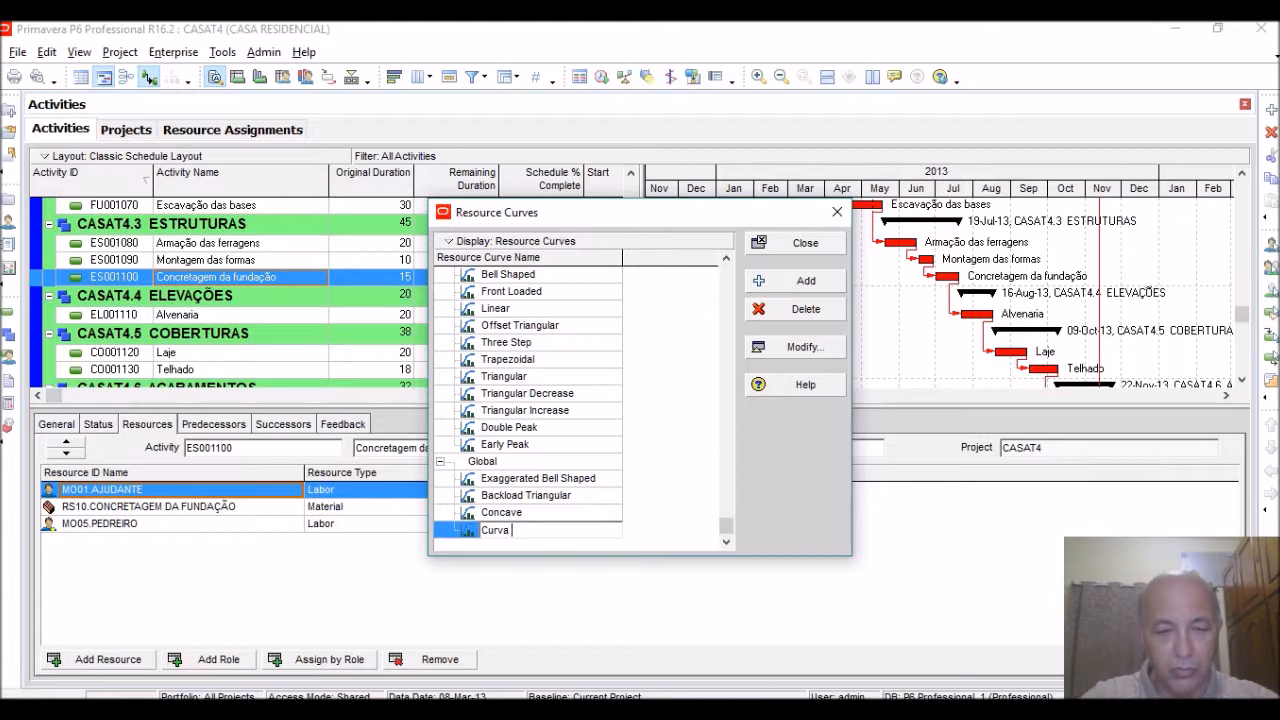
pyautogui.write('de Apr')
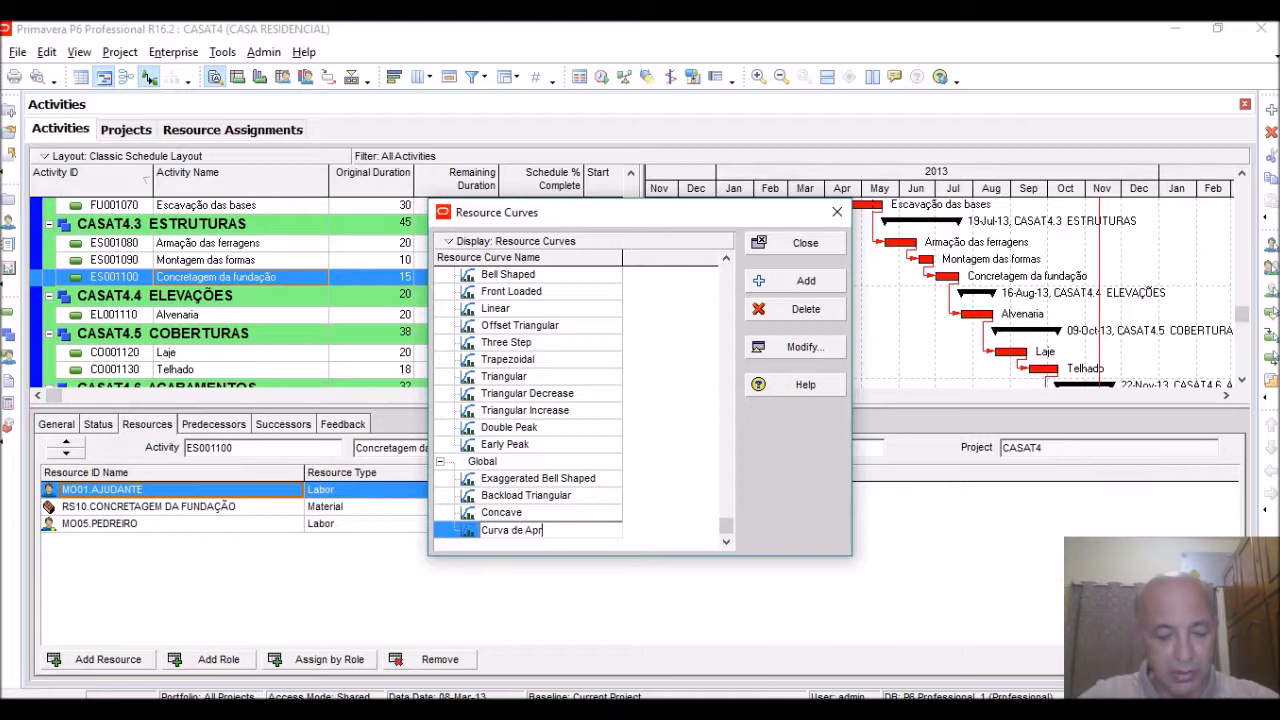
pyautogui.write('endiza')
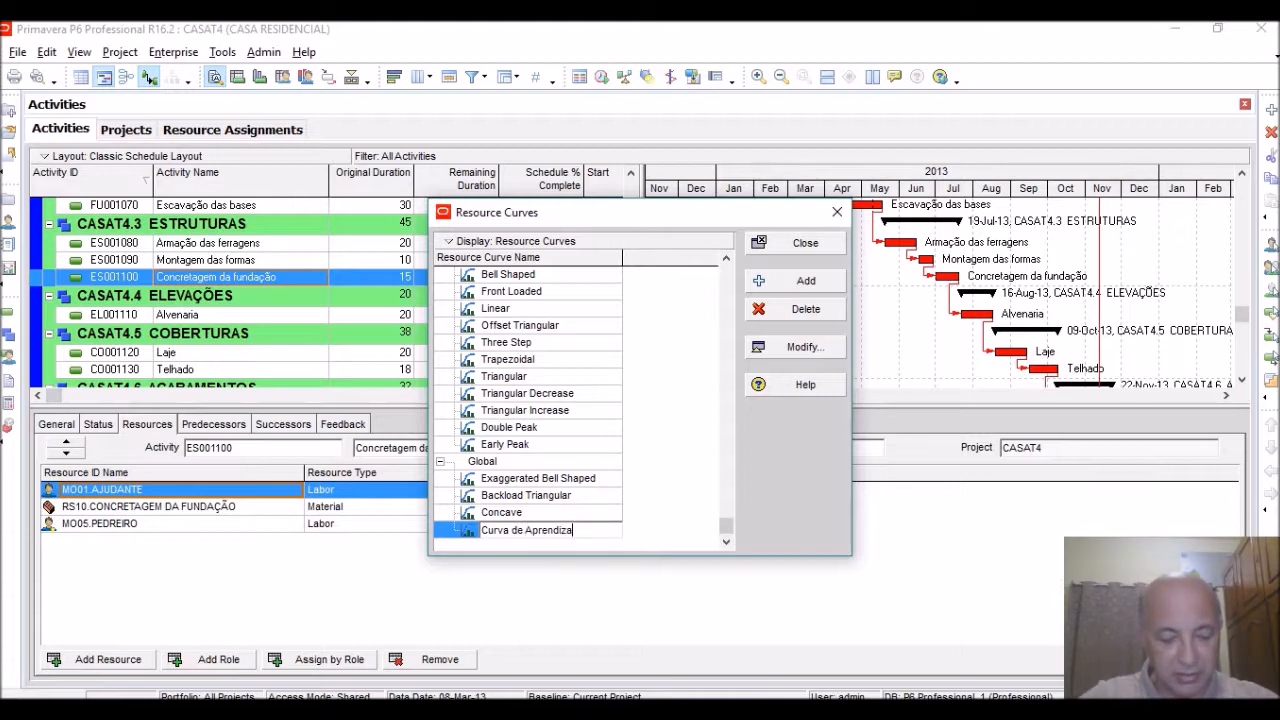
pyautogui.write('gem')
pyautogui.press('Return')
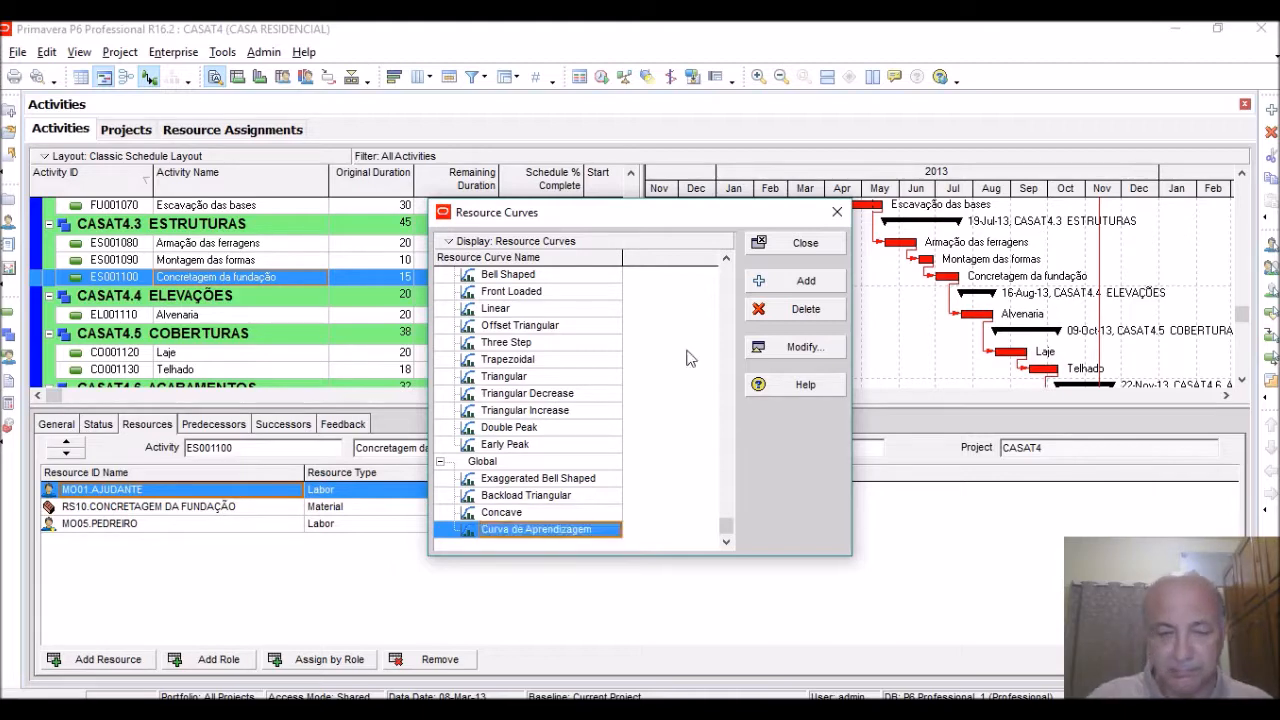
# Modify the Curva de Aprendizagem curve values to 1,0 at 5%, 1,5 at 10% and 2,0 at 15% duration
pyautogui.click(806, 348)
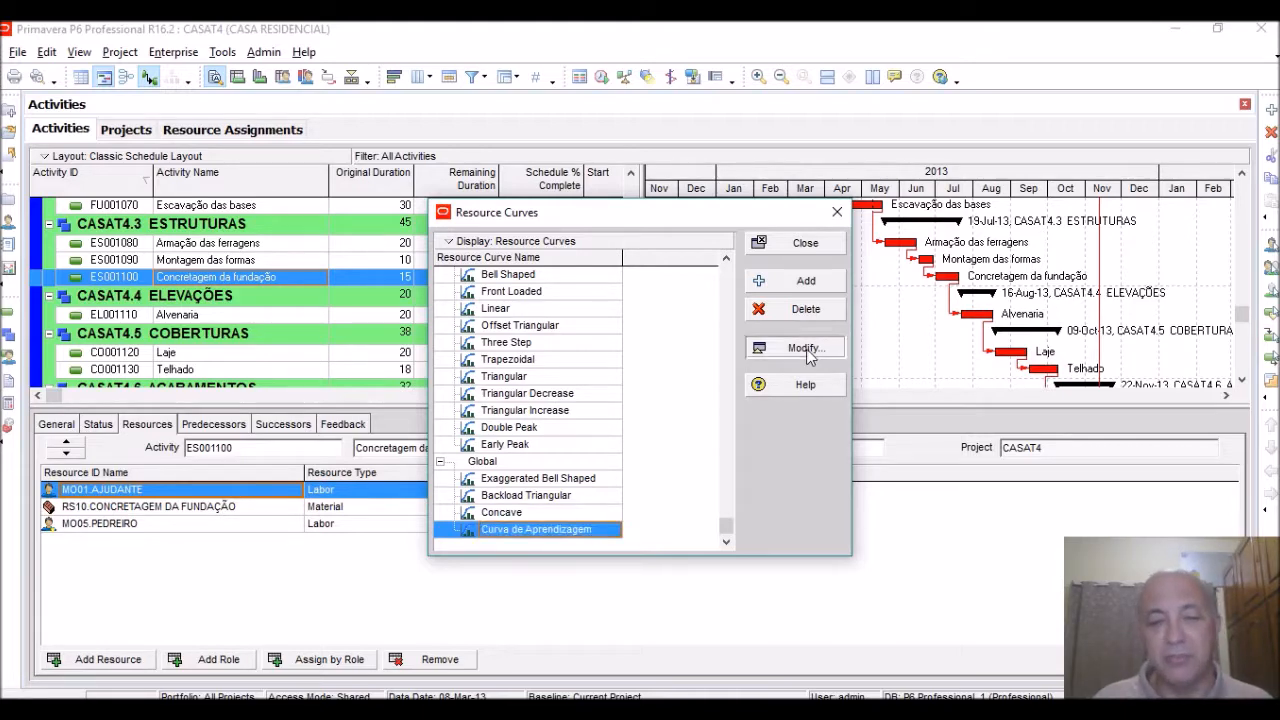
pyautogui.moveTo(645, 271); pyautogui.dragTo(639, 242)
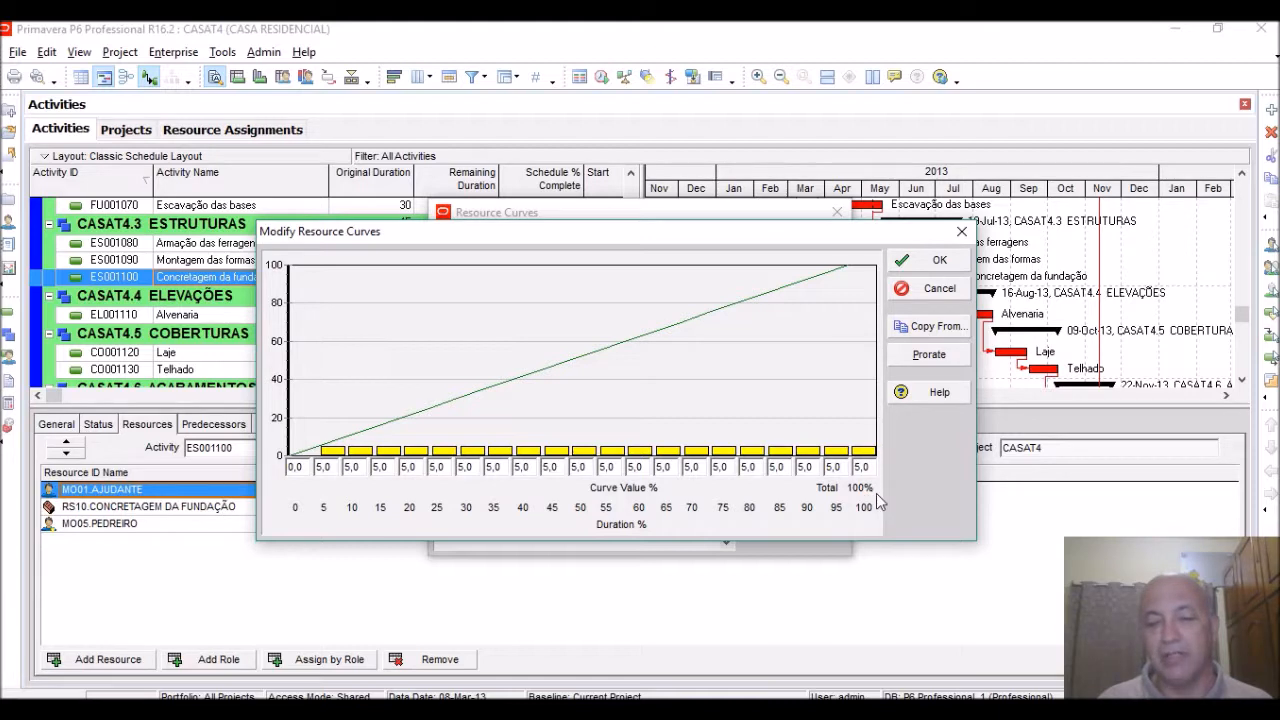
pyautogui.click(323, 468)
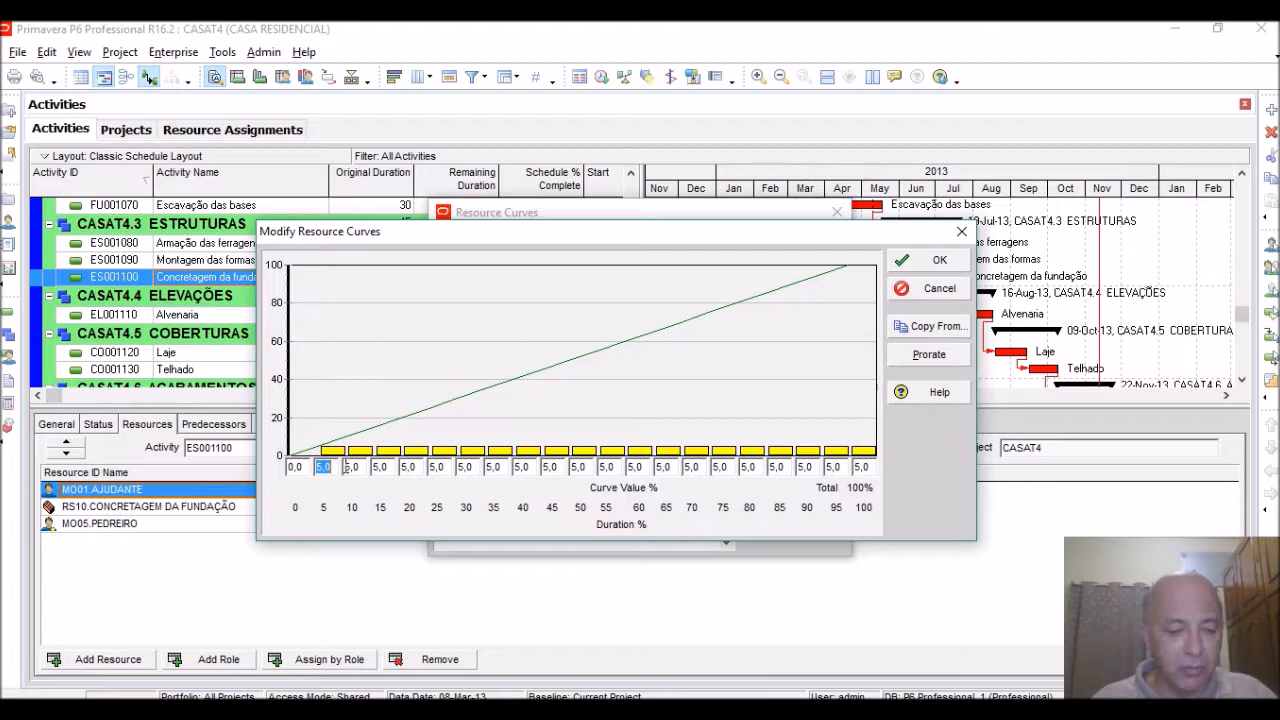
pyautogui.write('1')
pyautogui.press('Tab')
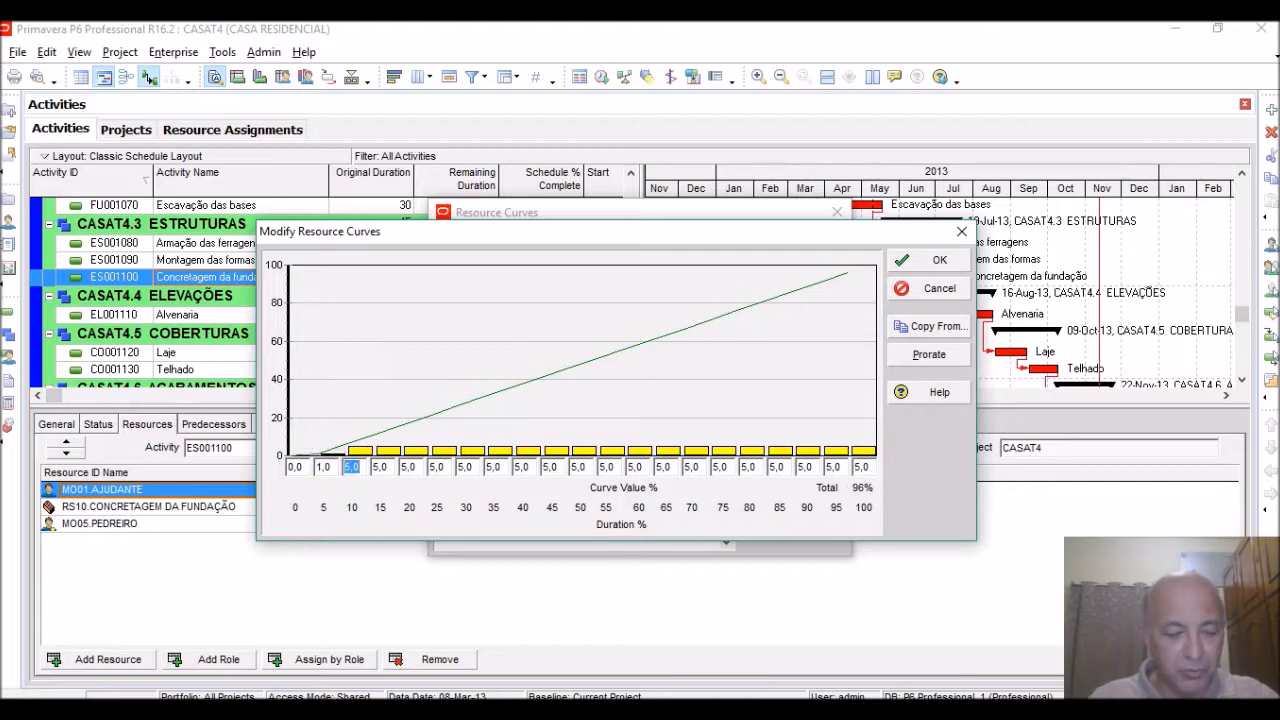
pyautogui.write('1,5')
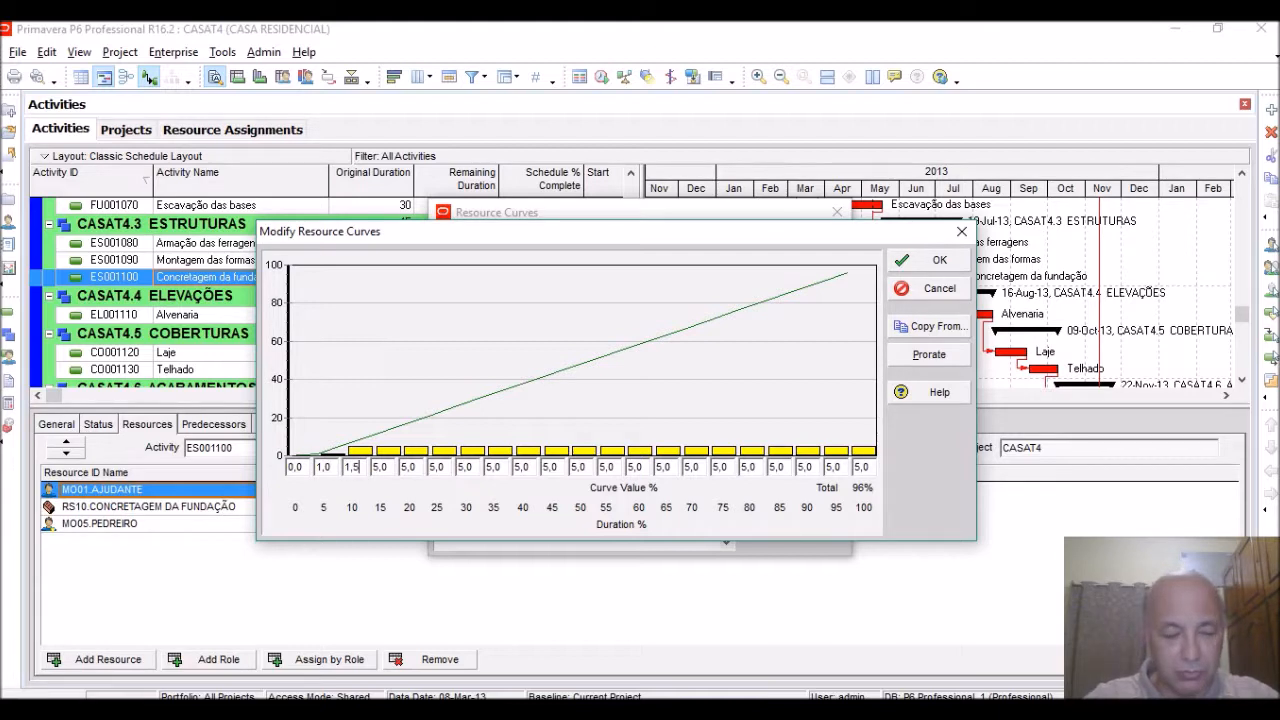
pyautogui.press('Tab')
pyautogui.write('2')
pyautogui.press('Tab')
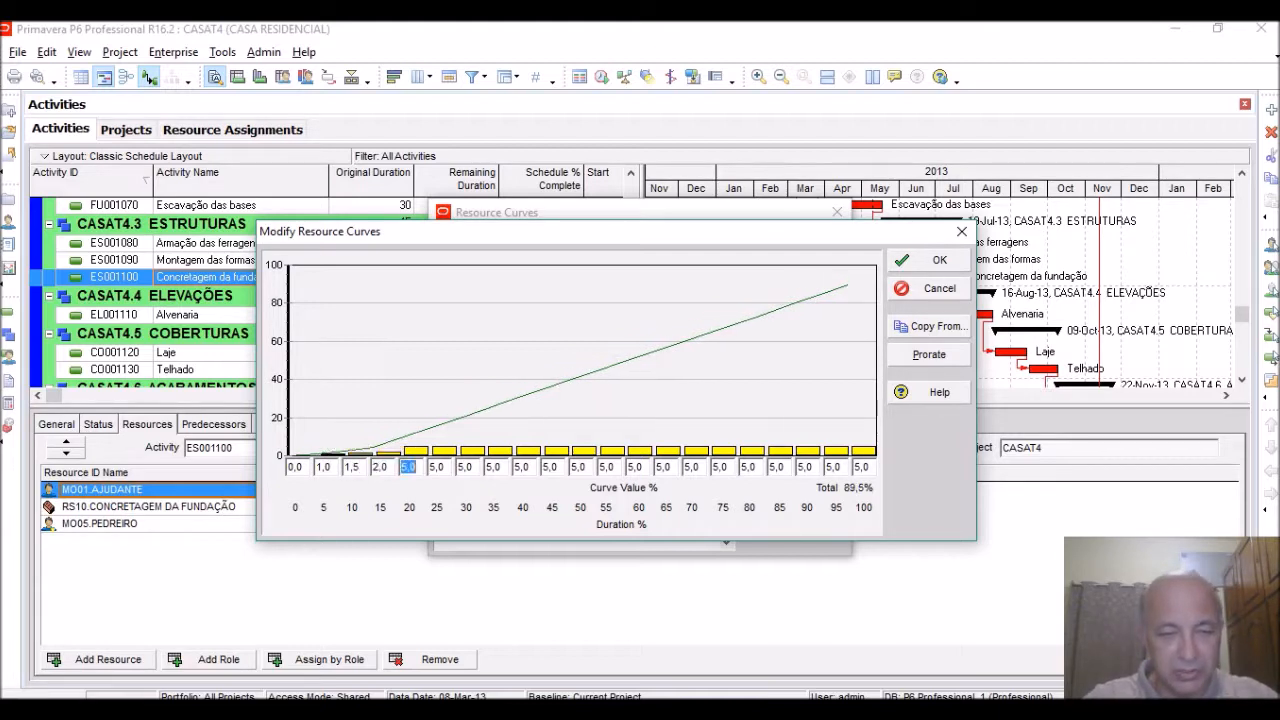
# Set the curve values to 2,5 at 20%, 3,0 at 25%, 3,5 at 30% and 4,0 at 35% duration
pyautogui.write('2,5')
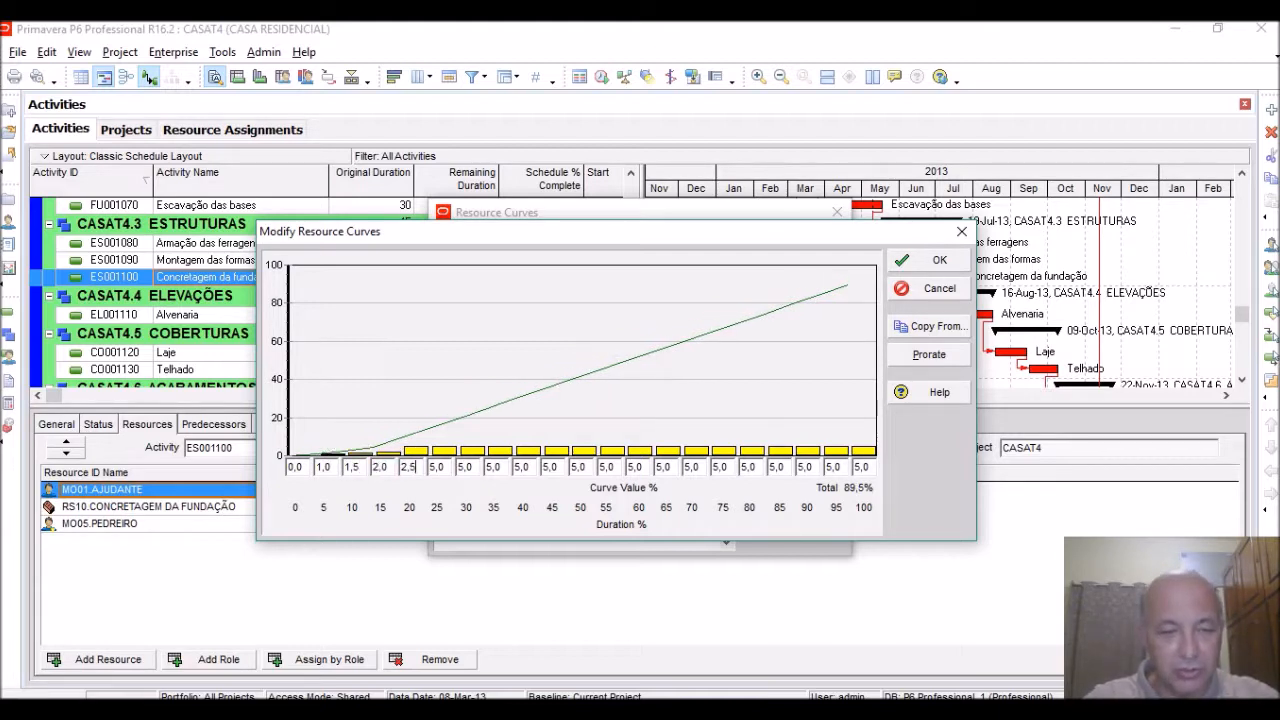
pyautogui.press('Tab')
pyautogui.write('3')
pyautogui.press('Tab')
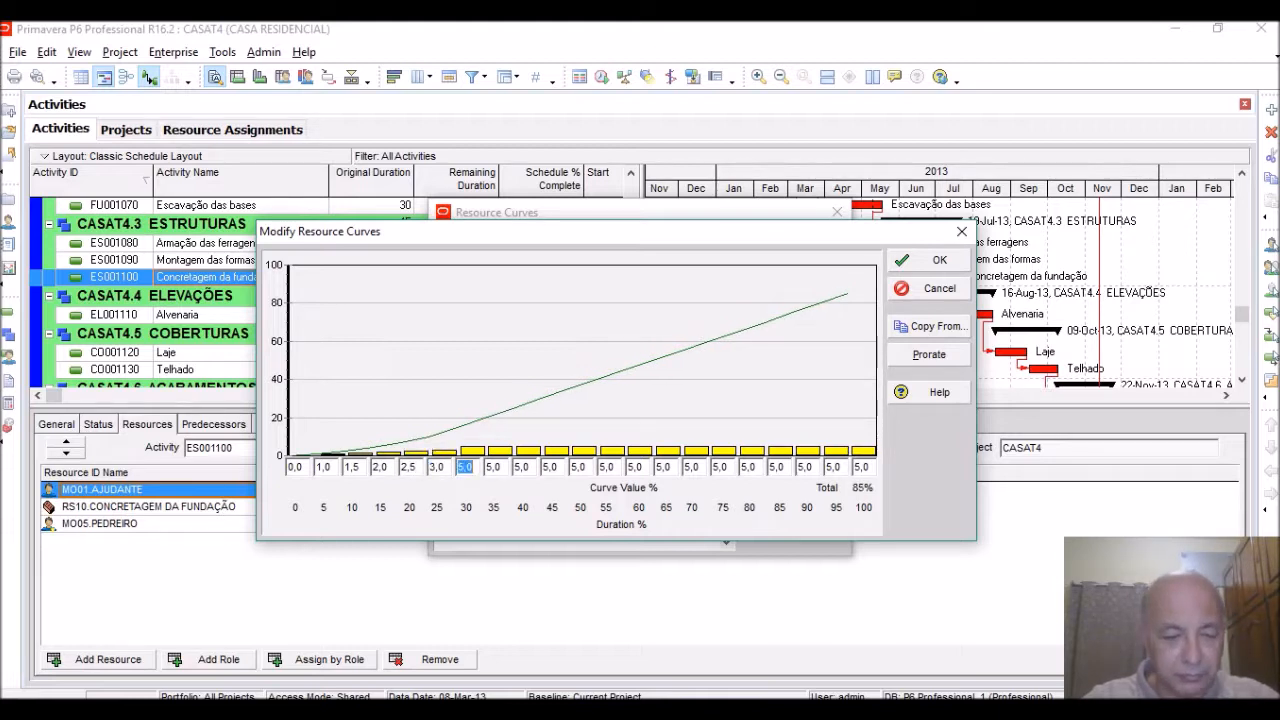
pyautogui.write('3,5')
pyautogui.press('Tab')
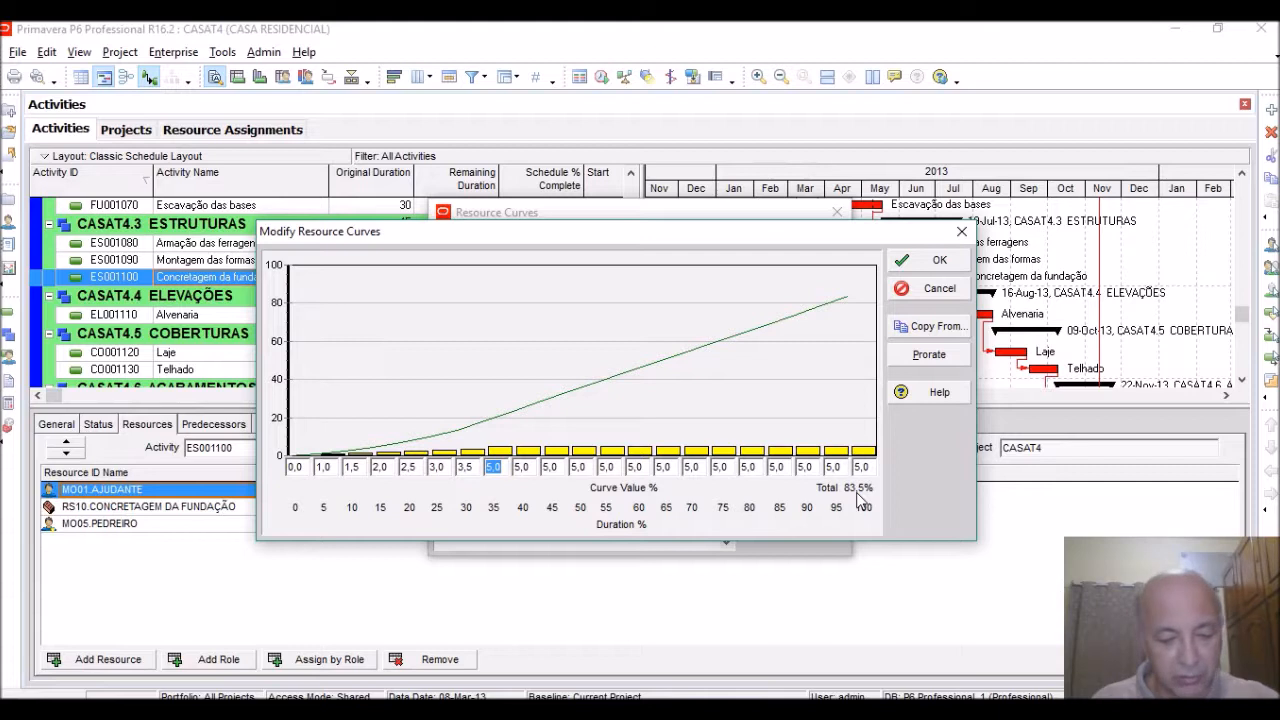
pyautogui.write('4')
pyautogui.press('Tab')
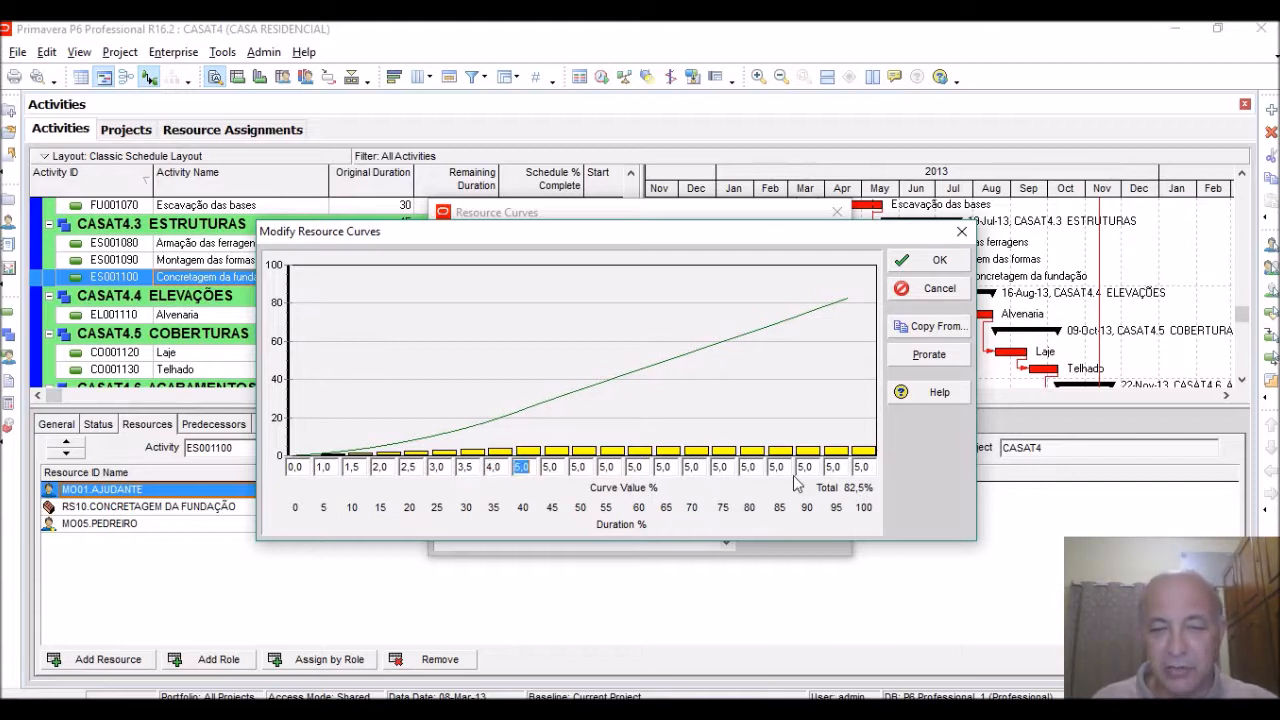
# Set the curve values at 100%, 95%, 90% and 85% duration to 9,0 each
pyautogui.click(858, 467)
pyautogui.write('9')
pyautogui.click(831, 467)
pyautogui.write('9')
pyautogui.click(805, 467)
pyautogui.write('9')
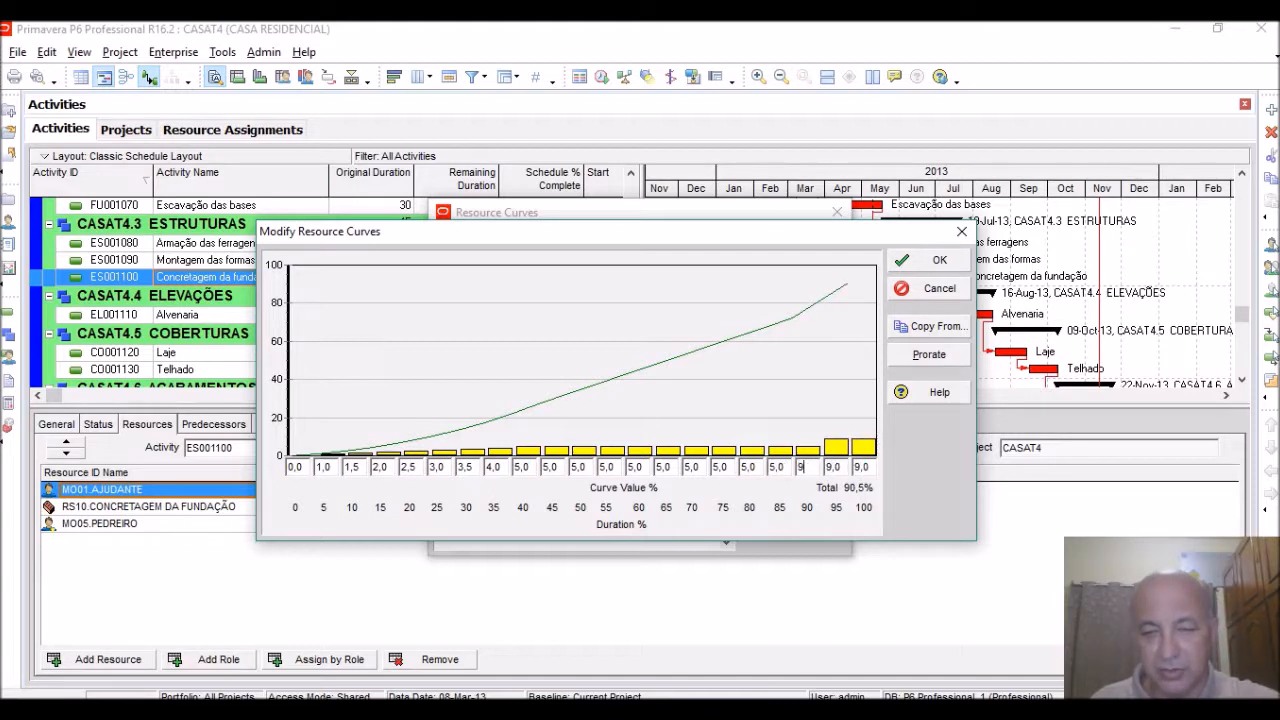
pyautogui.click(780, 467)
pyautogui.write('9')
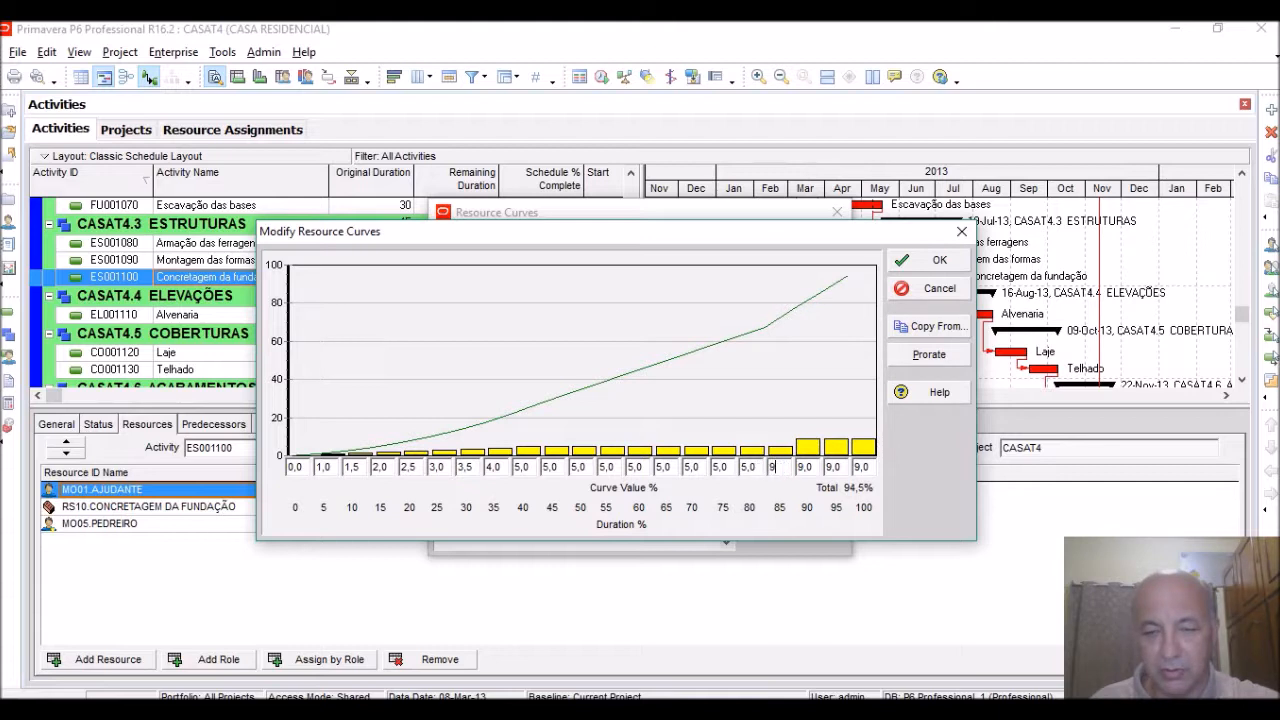
# Set the curve value at 80% duration to 6,5, then save the curve and close the resource curve list
pyautogui.click(756, 467)
pyautogui.click(750, 467)
pyautogui.write('6')
pyautogui.click(727, 467)
pyautogui.moveTo(759, 467); pyautogui.dragTo(729, 468)
pyautogui.write('6,5')
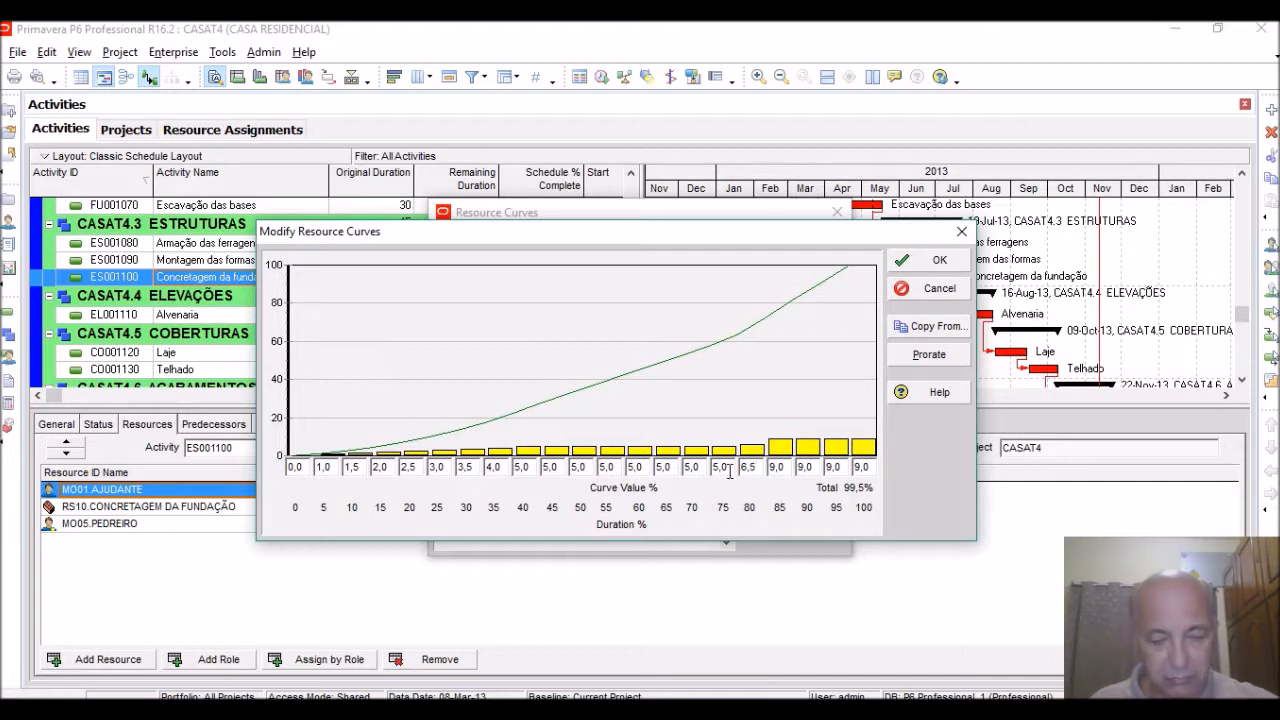
pyautogui.press('Tab')
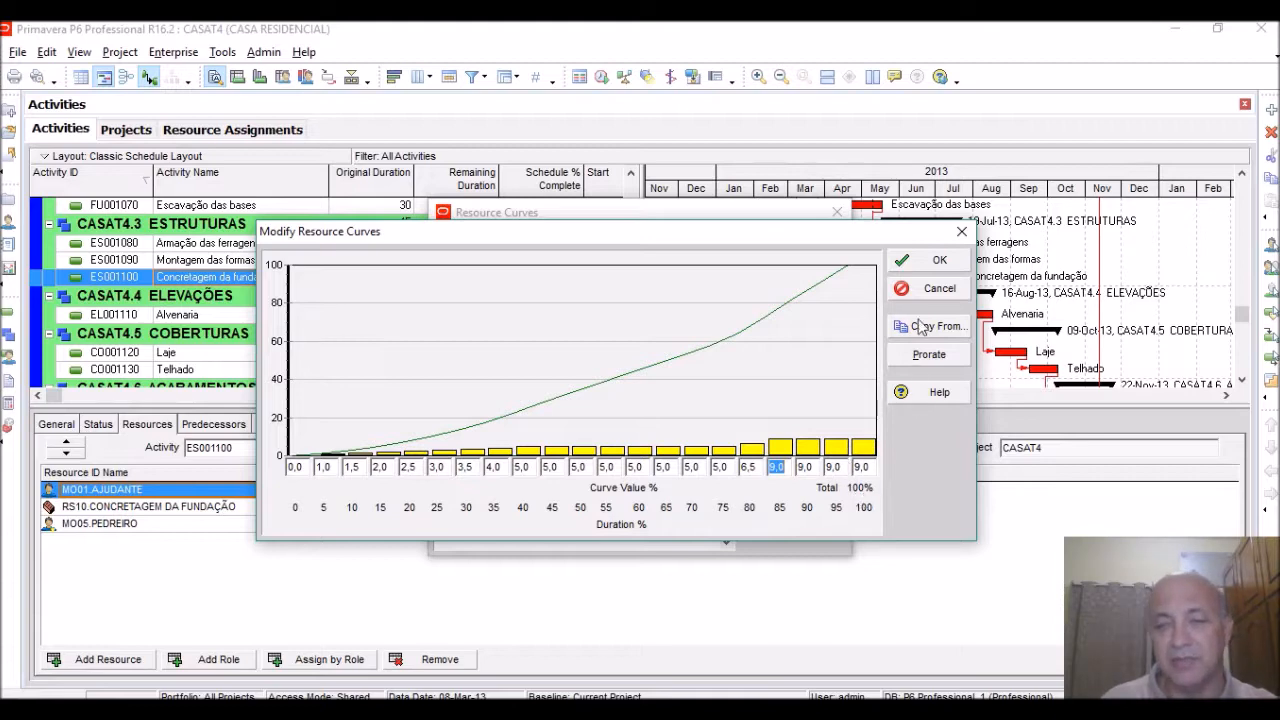
pyautogui.click(930, 268)
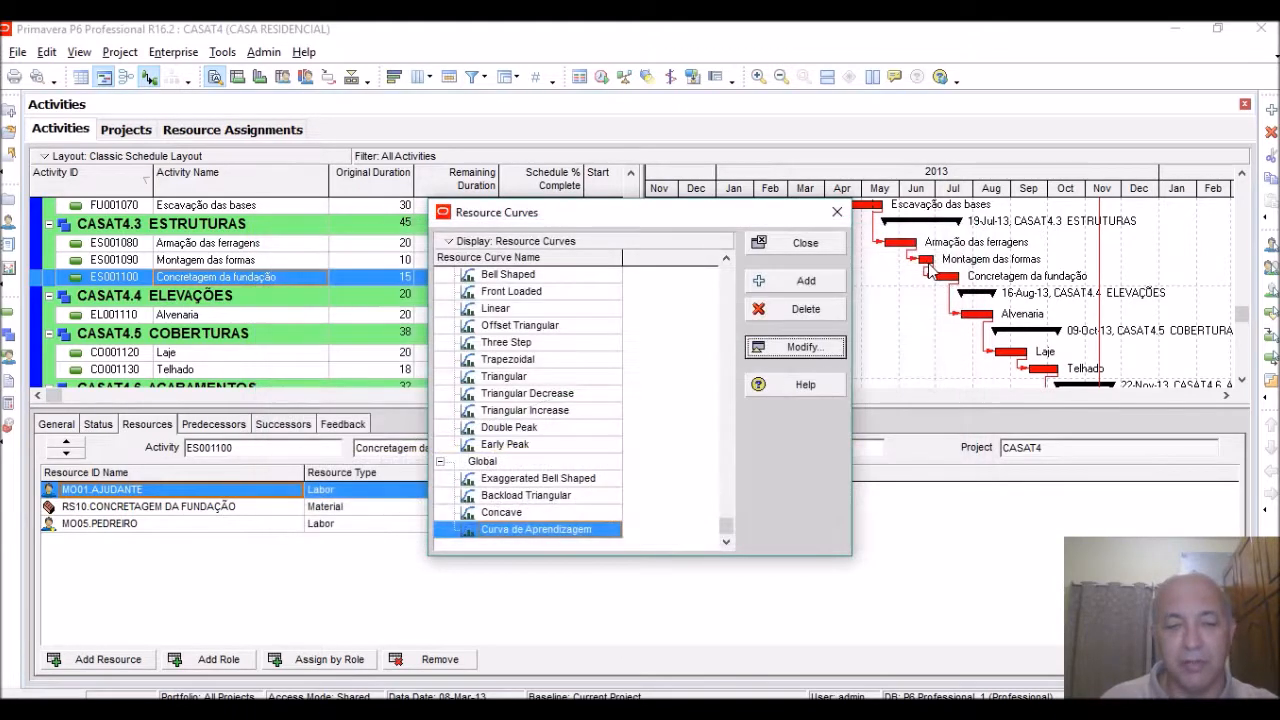
pyautogui.click(806, 243)
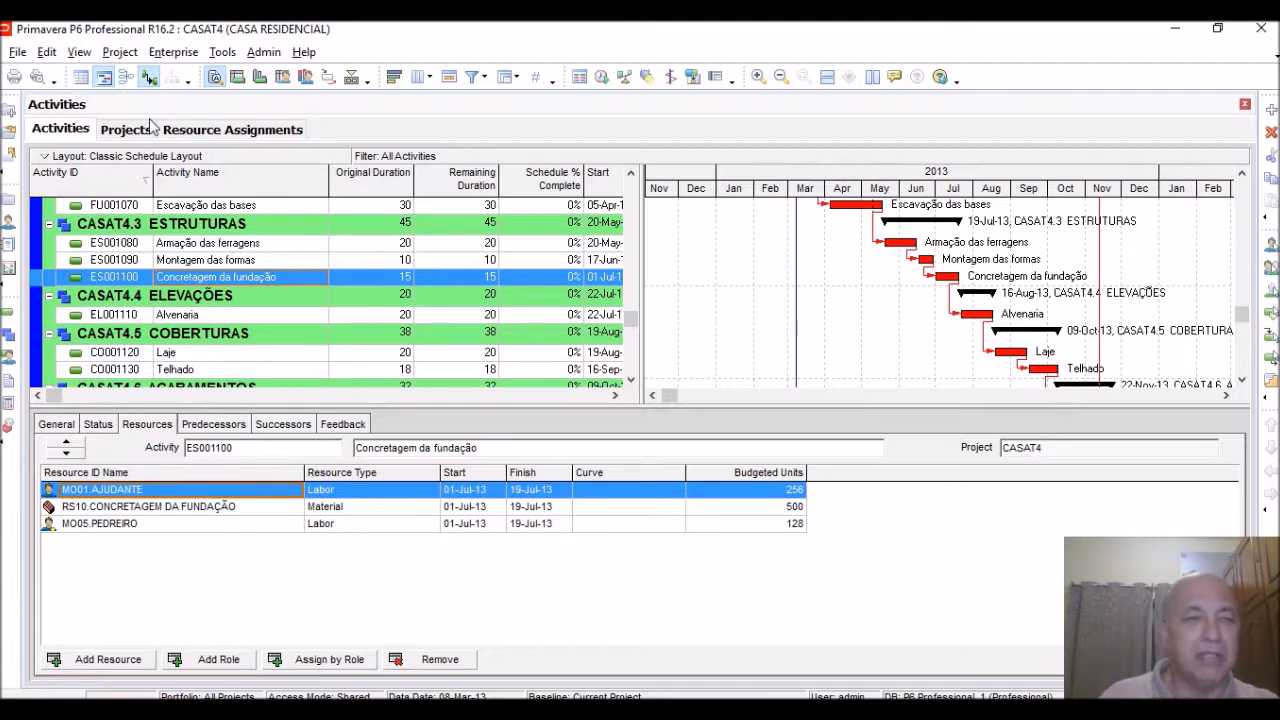
# Open the resource assignments and adjust the timescale to show the daily budgeted units of AJUDANTE on Limpeza de terreno
pyautogui.click(8, 360)
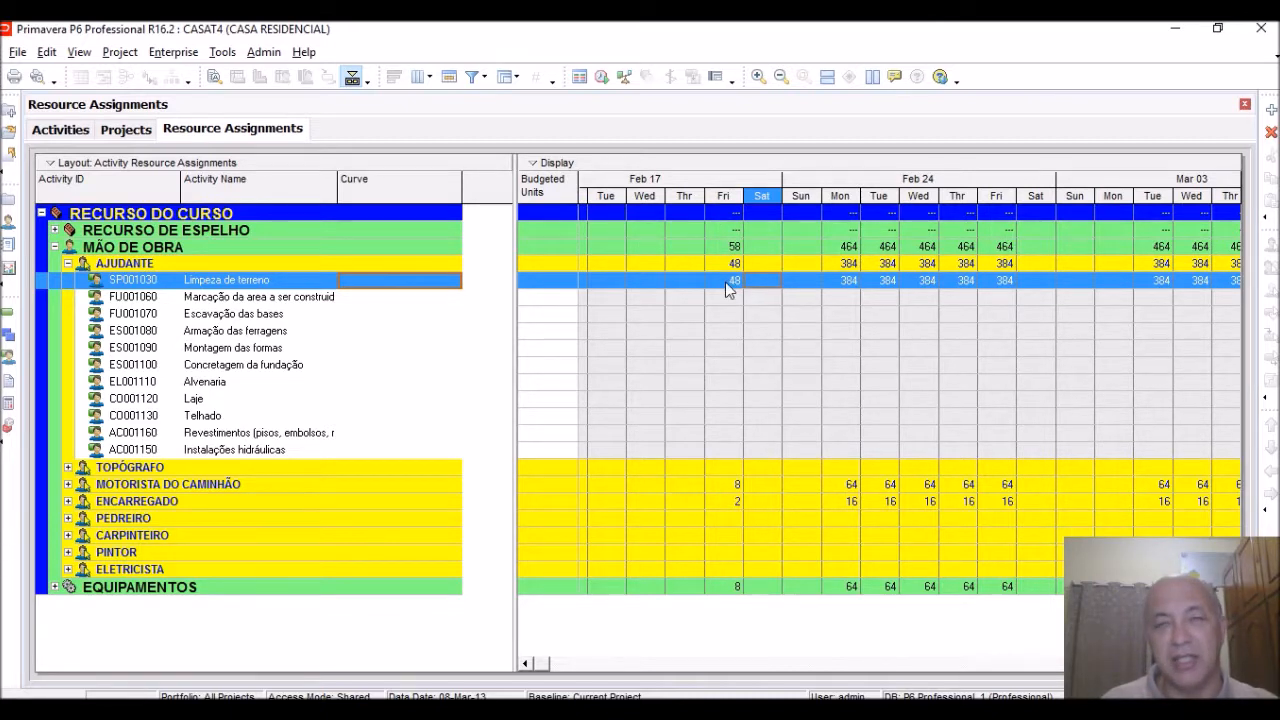
pyautogui.click(781, 78)
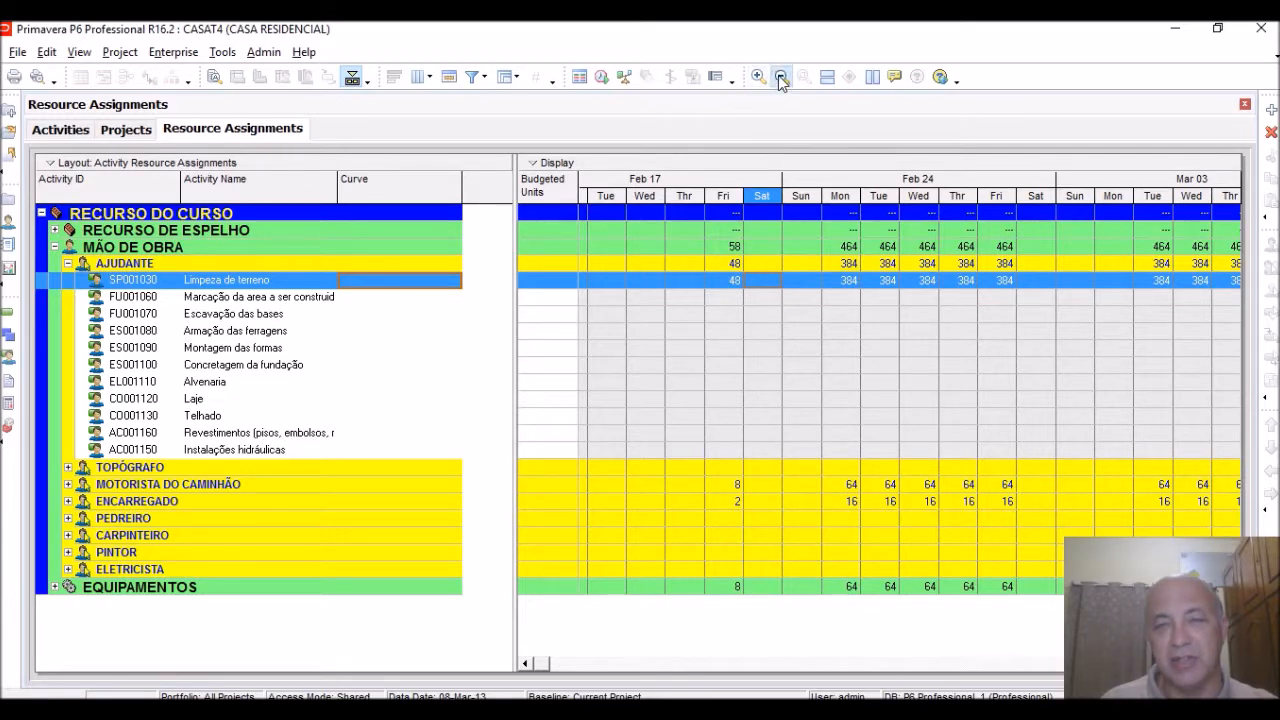
pyautogui.click(781, 78)
pyautogui.click(781, 78)
pyautogui.click(781, 78)
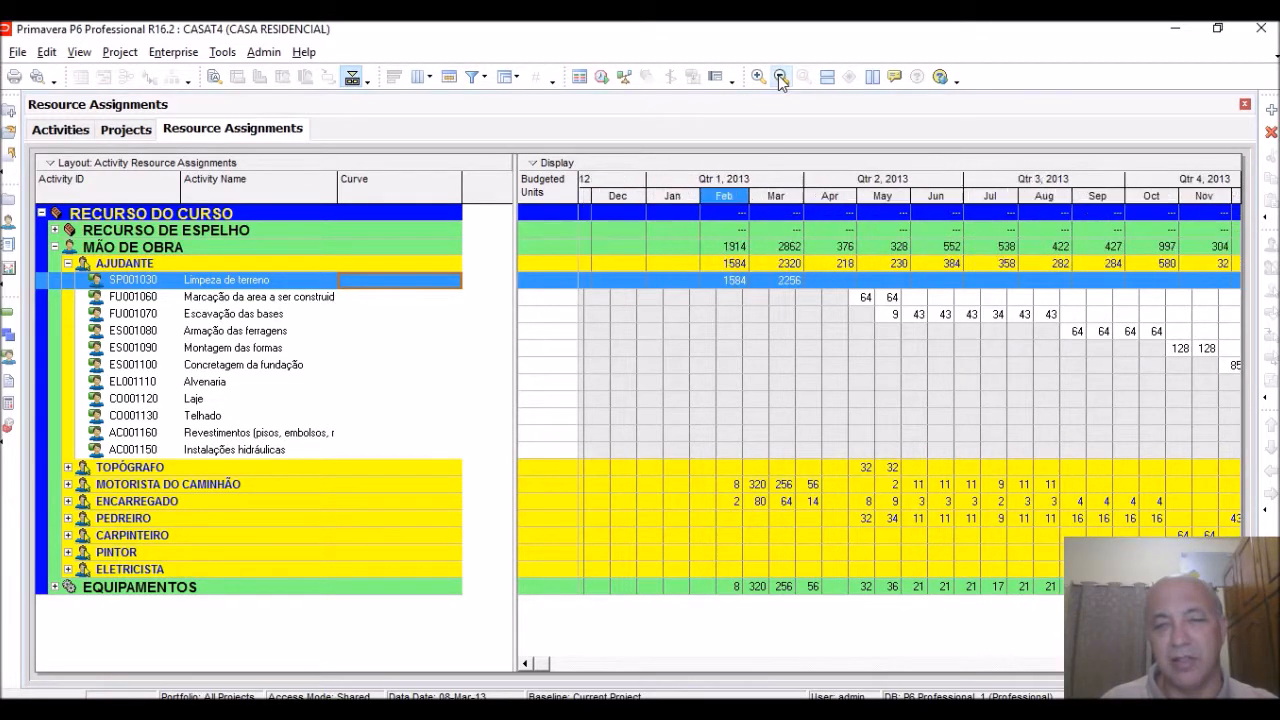
pyautogui.click(758, 78)
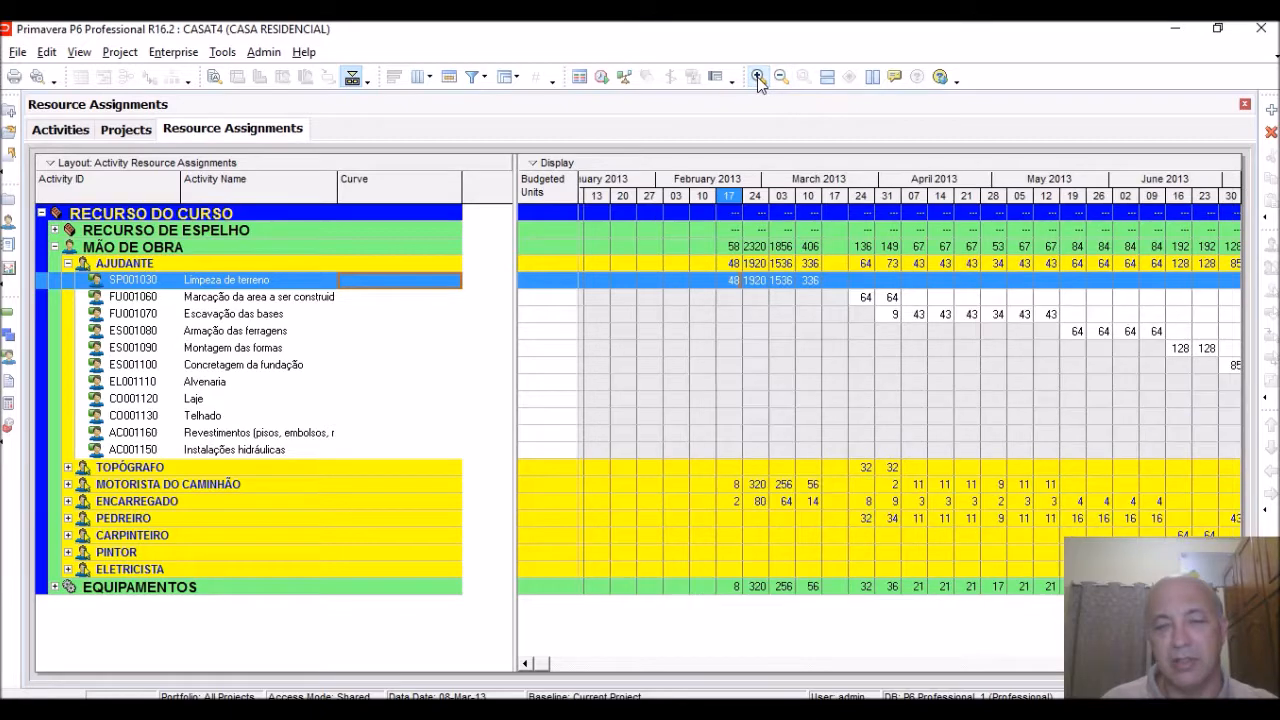
pyautogui.click(758, 78)
pyautogui.click(758, 78)
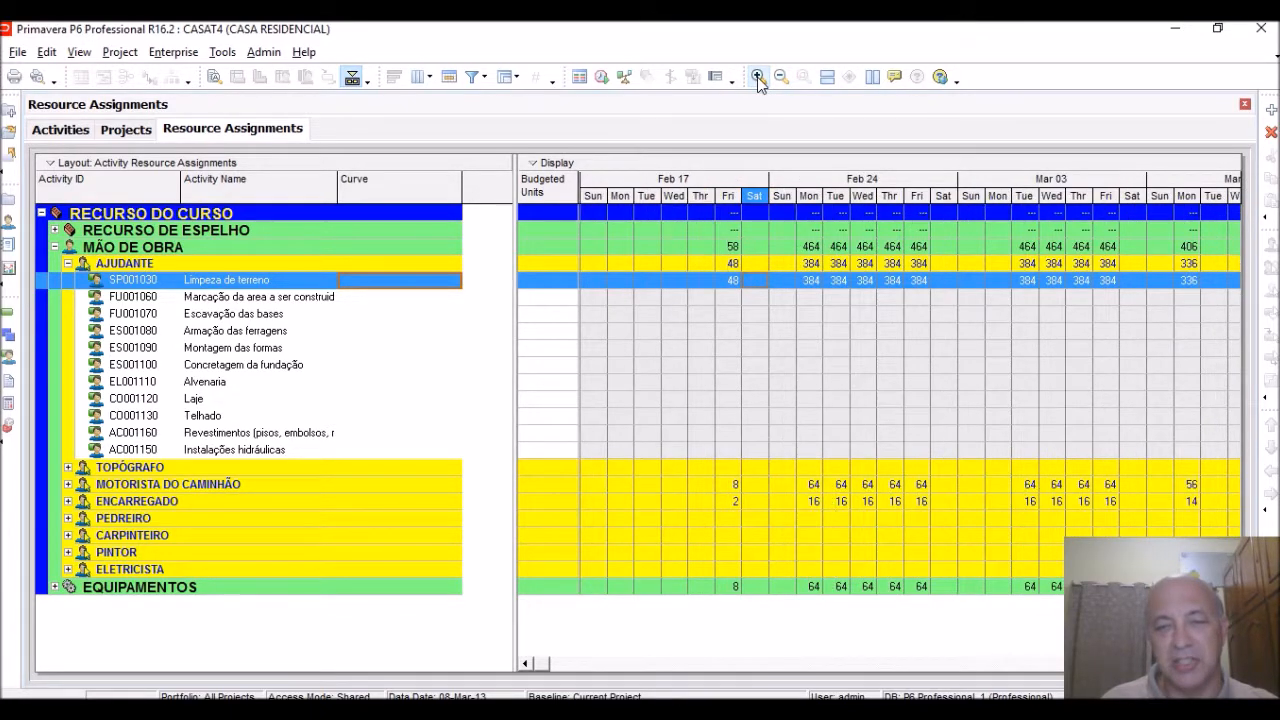
pyautogui.click(758, 78)
pyautogui.moveTo(884, 203); pyautogui.dragTo(759, 186)
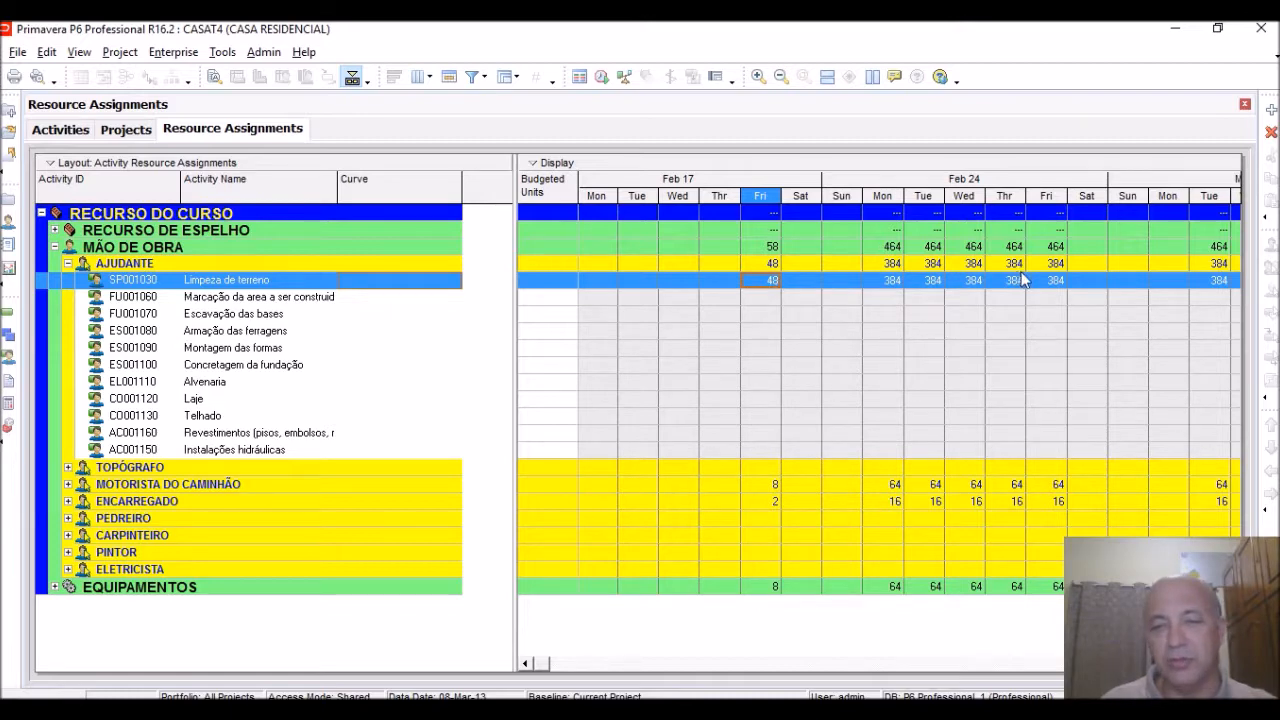
# Assign the Curva de Aprendizagem resource curve to the AJUDANTE assignment on Limpeza de terreno
pyautogui.doubleClick(407, 280)
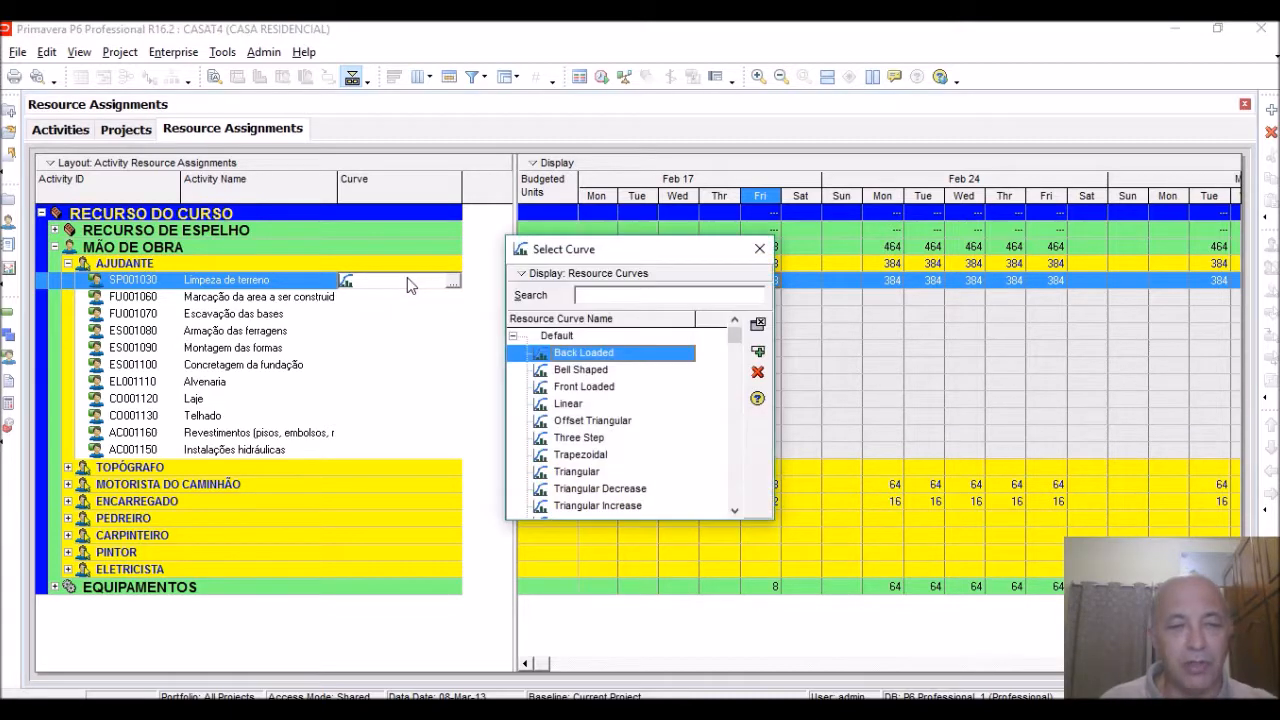
pyautogui.moveTo(736, 340); pyautogui.dragTo(747, 505)
pyautogui.click(646, 507)
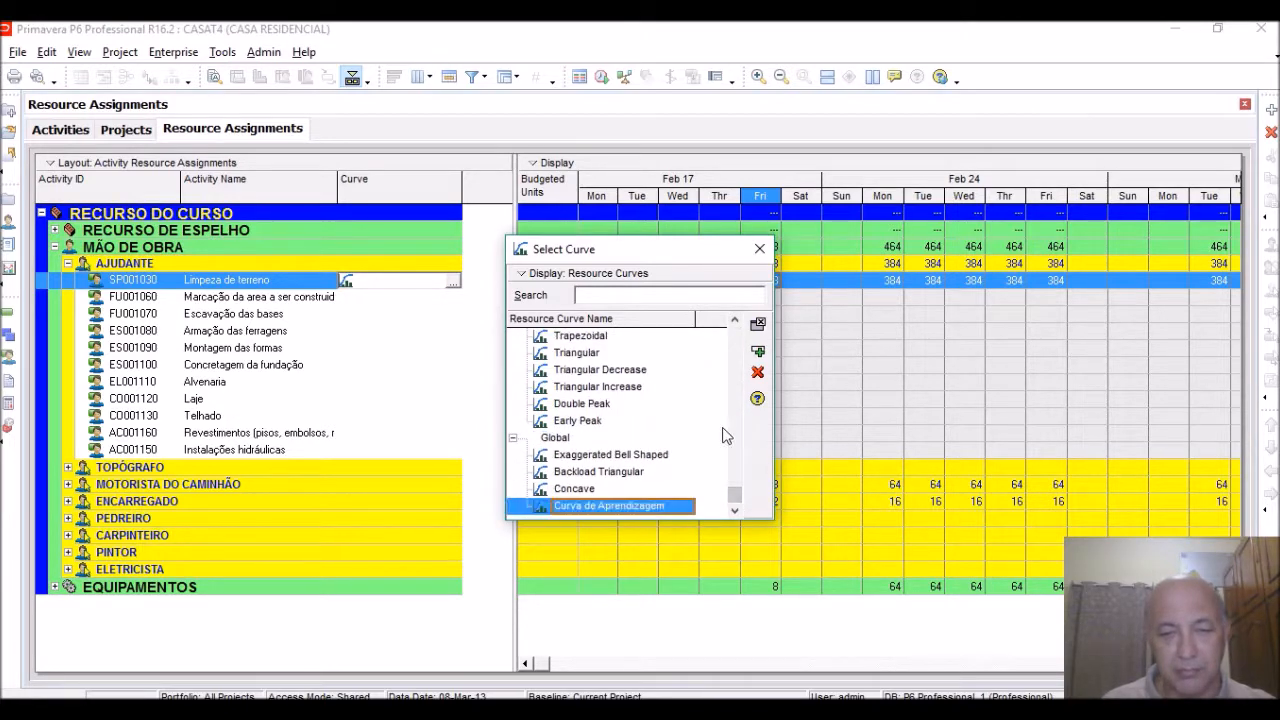
pyautogui.click(759, 353)
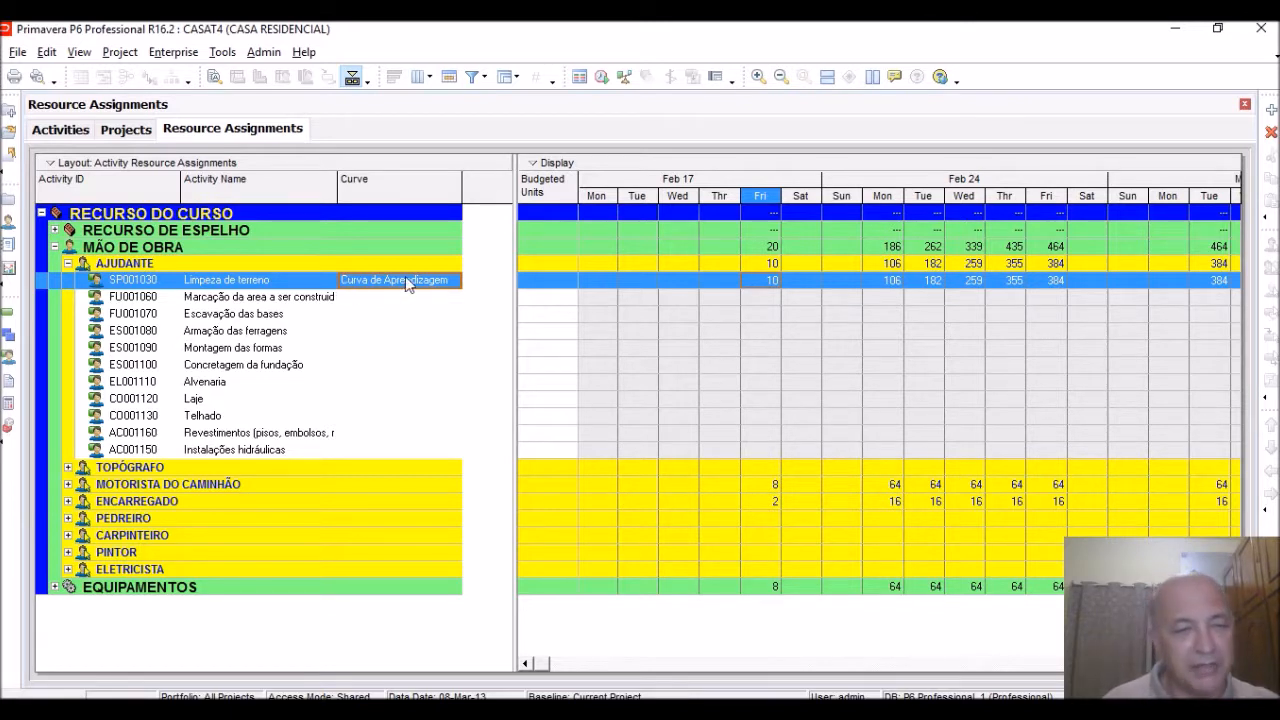
pyautogui.click(452, 280)
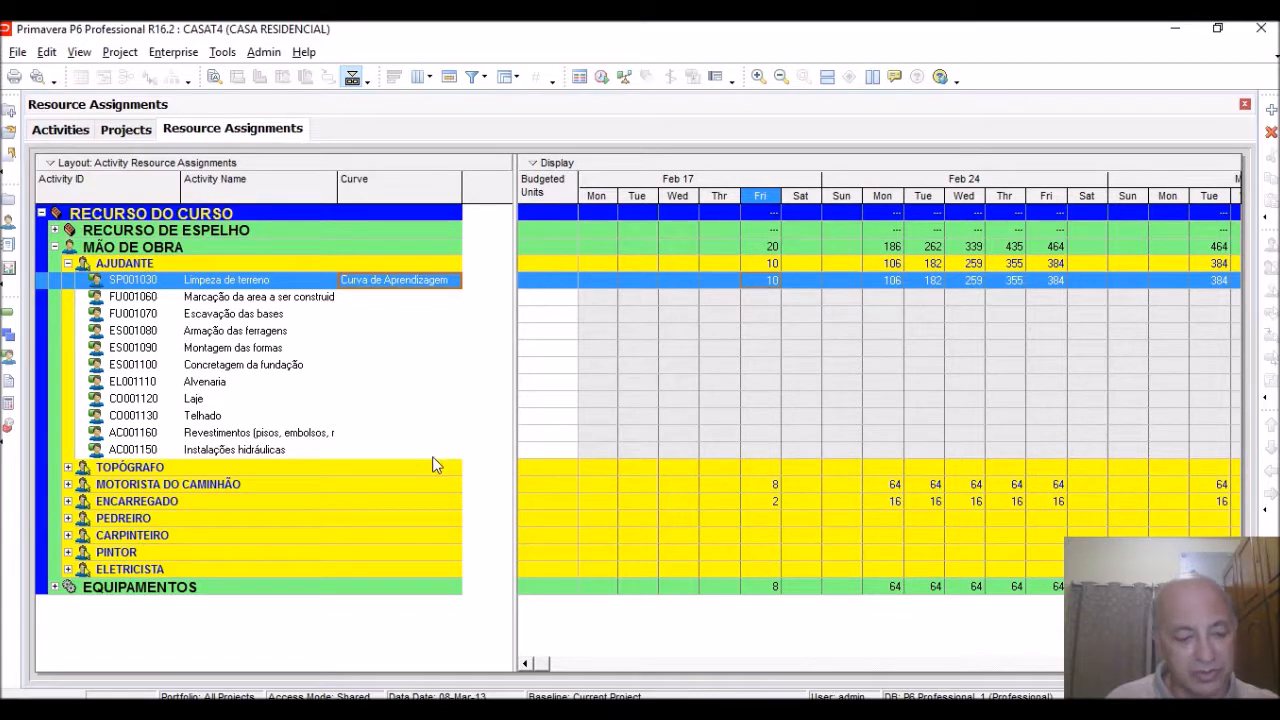
# Fill the Curva de Aprendizagem curve down to all AJUDANTE assignments, from Limpeza de terreno through Instalações hidráulicas
pyautogui.hotkey('shift', 'Down')
pyautogui.hotkey('shift', 'Down')
pyautogui.hotkey('shift', 'Down')
pyautogui.hotkey('shift', 'Down')
pyautogui.hotkey('shift', 'Down')
pyautogui.hotkey('shift', 'Down')
pyautogui.hotkey('shift', 'Down')
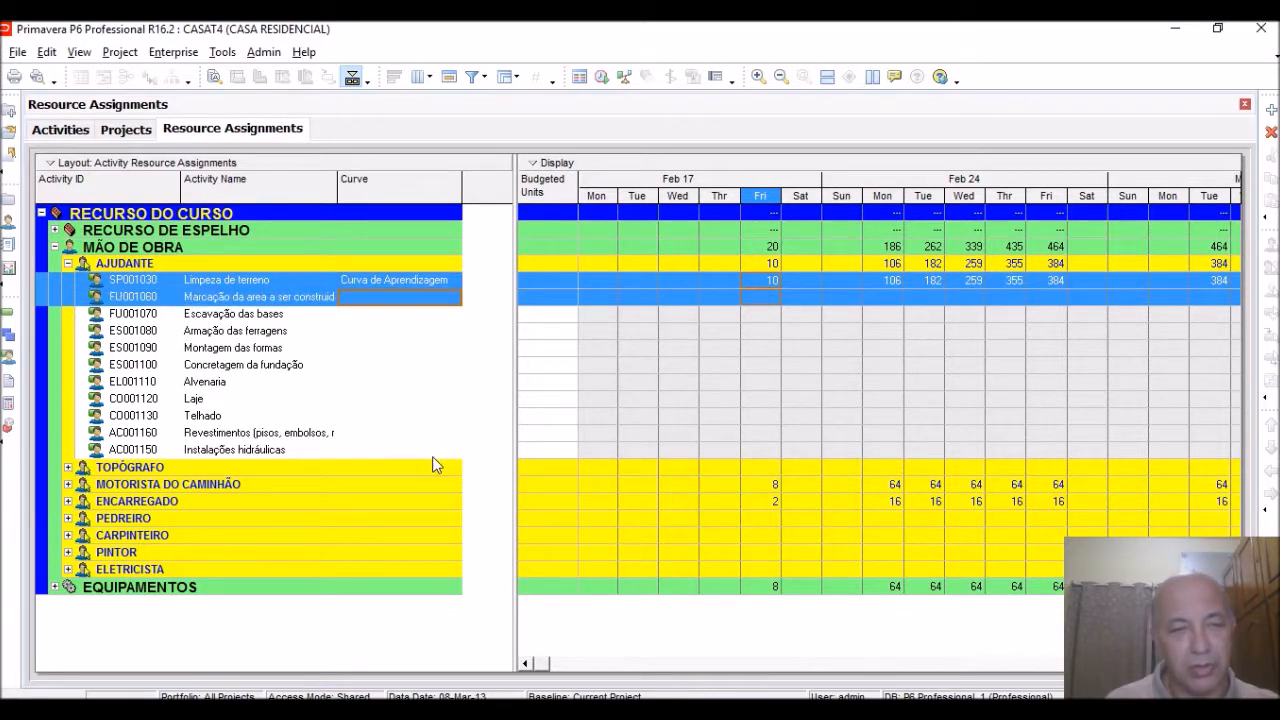
pyautogui.hotkey('shift', 'Down')
pyautogui.hotkey('shift', 'Down')
pyautogui.hotkey('shift', 'Down')
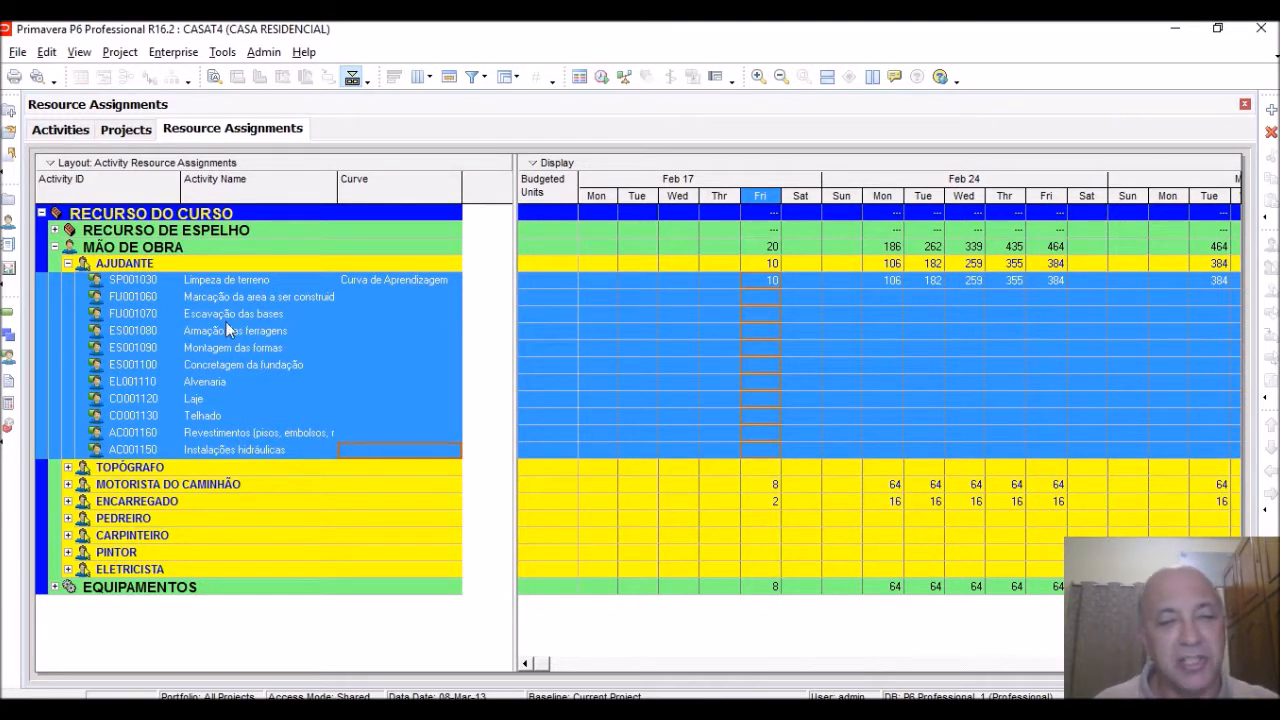
pyautogui.rightClick(378, 281)
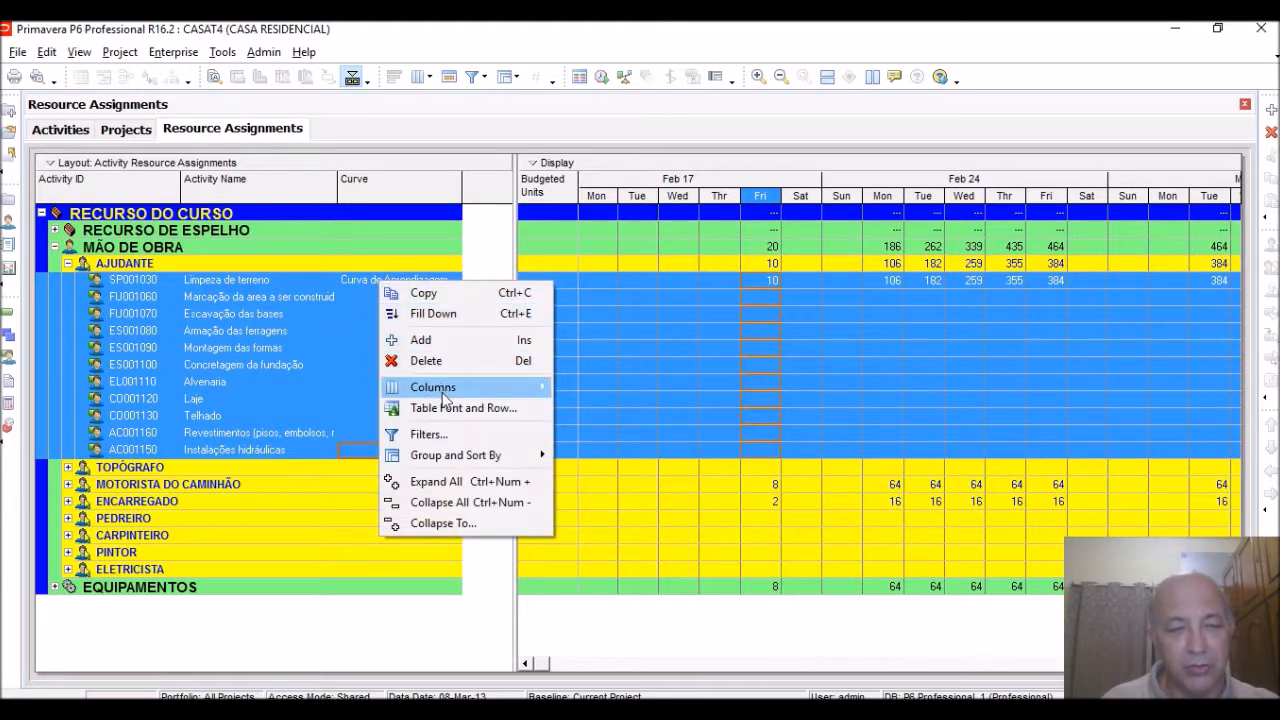
pyautogui.click(433, 313)
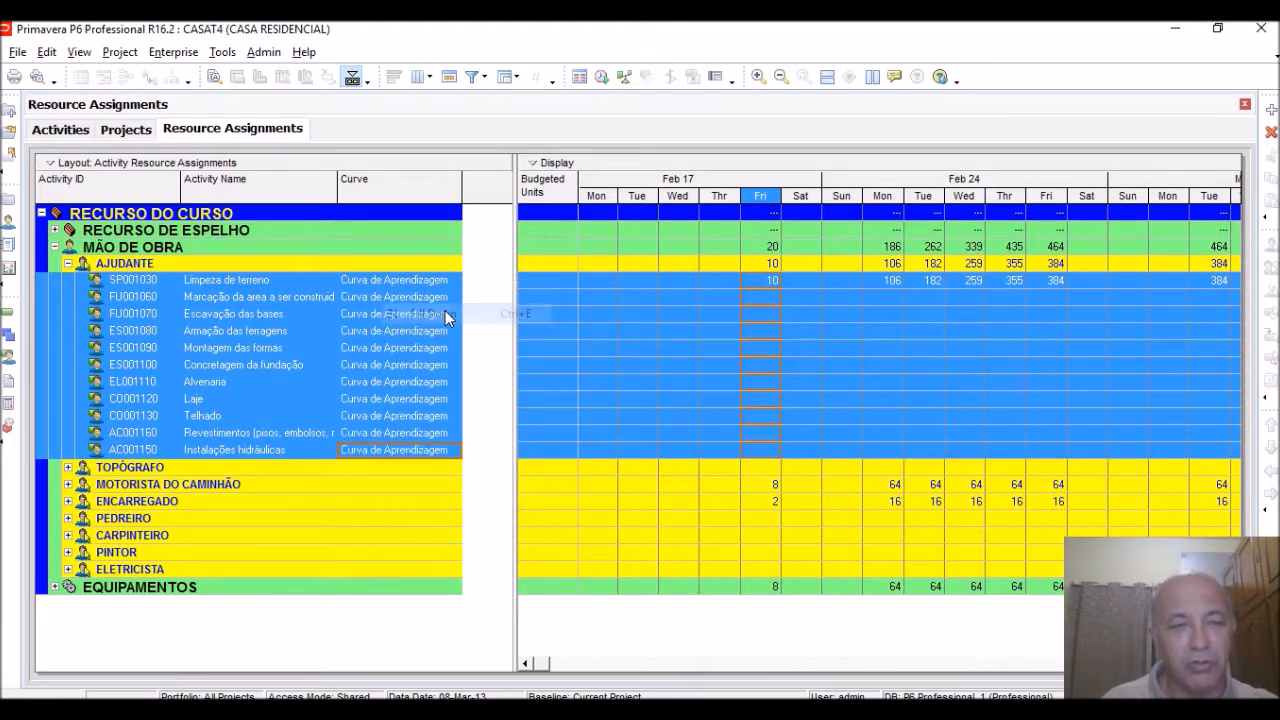
# Examine how the AJUDANTE units on Limpeza de terreno are spread per day from late February into March
pyautogui.click(394, 298)
pyautogui.click(399, 284)
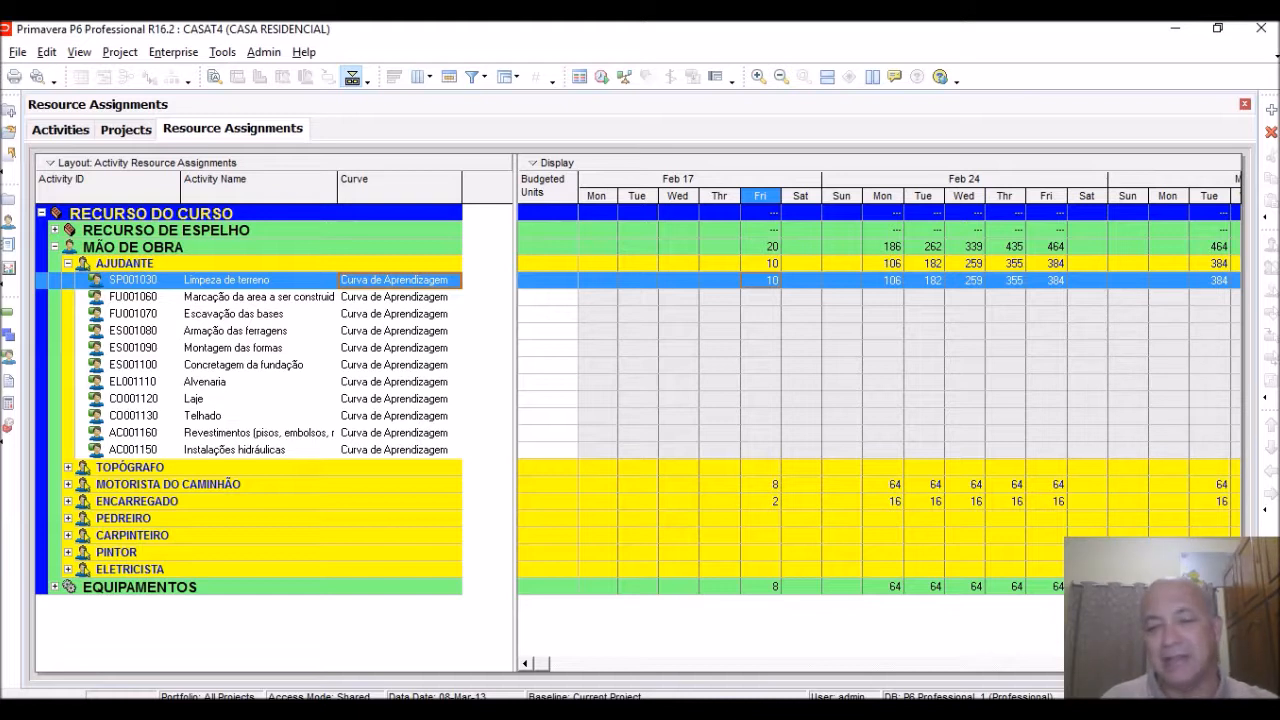
pyautogui.click(1233, 664)
pyautogui.click(1233, 664)
pyautogui.click(1233, 664)
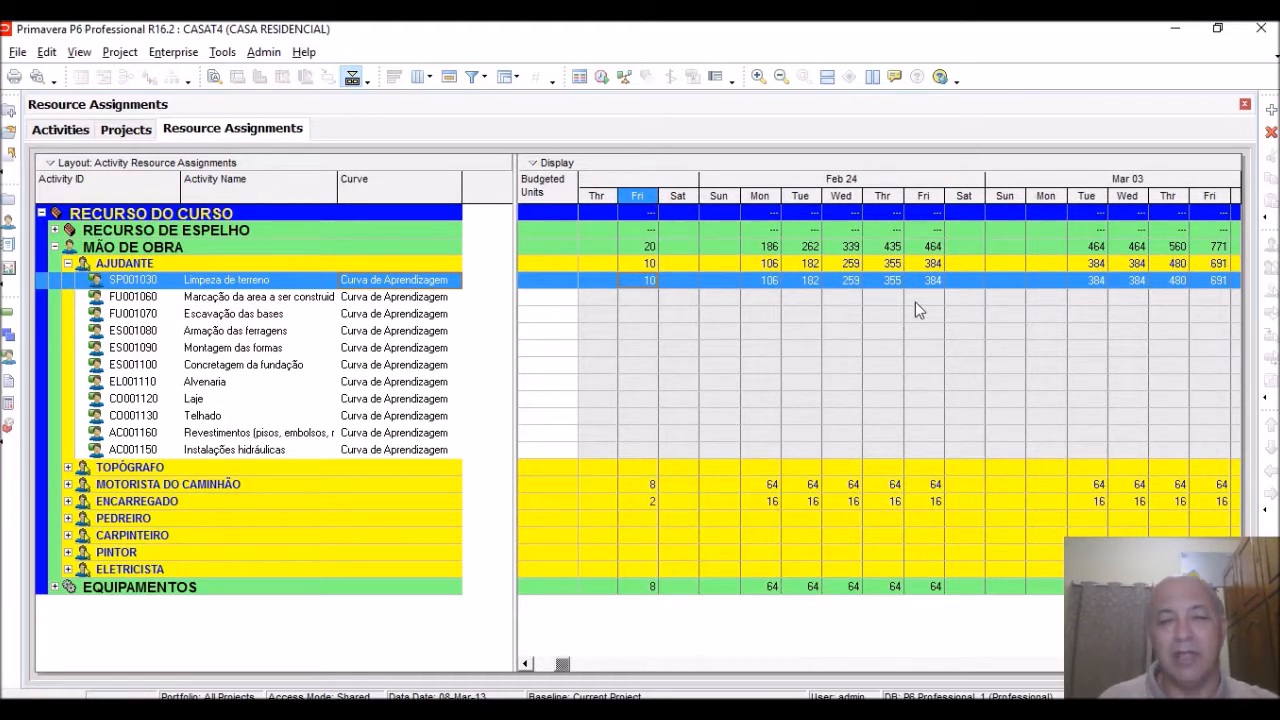